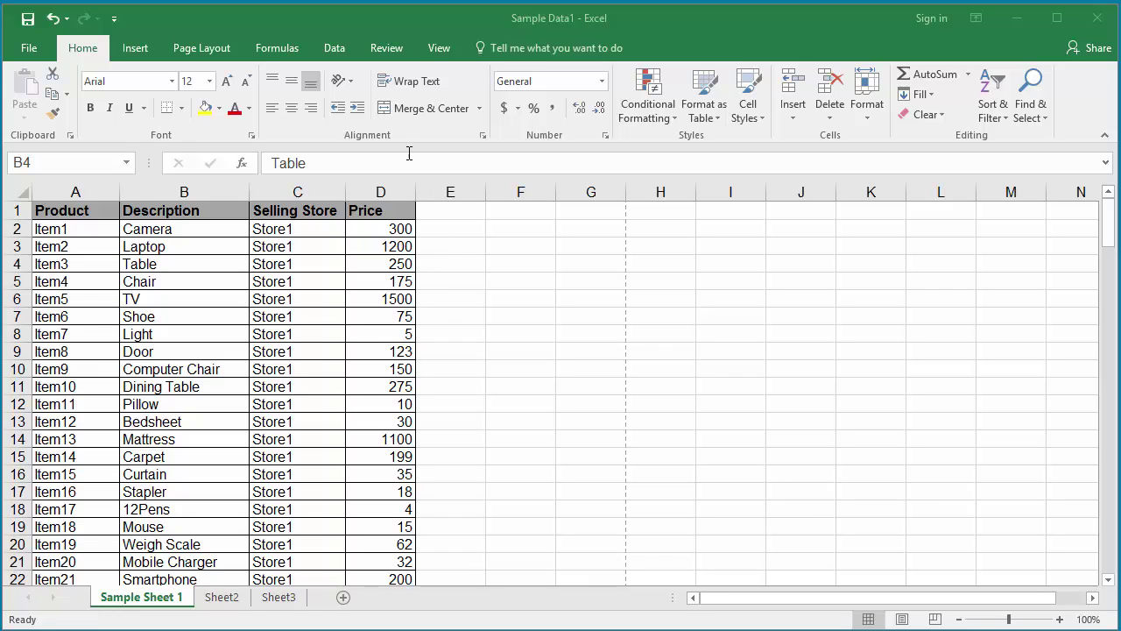
Switch Sample Sheet 1 to Page Layout view and look over the header and footer areas of its pages
{"action": "left_click", "coordinate": [438, 49]}
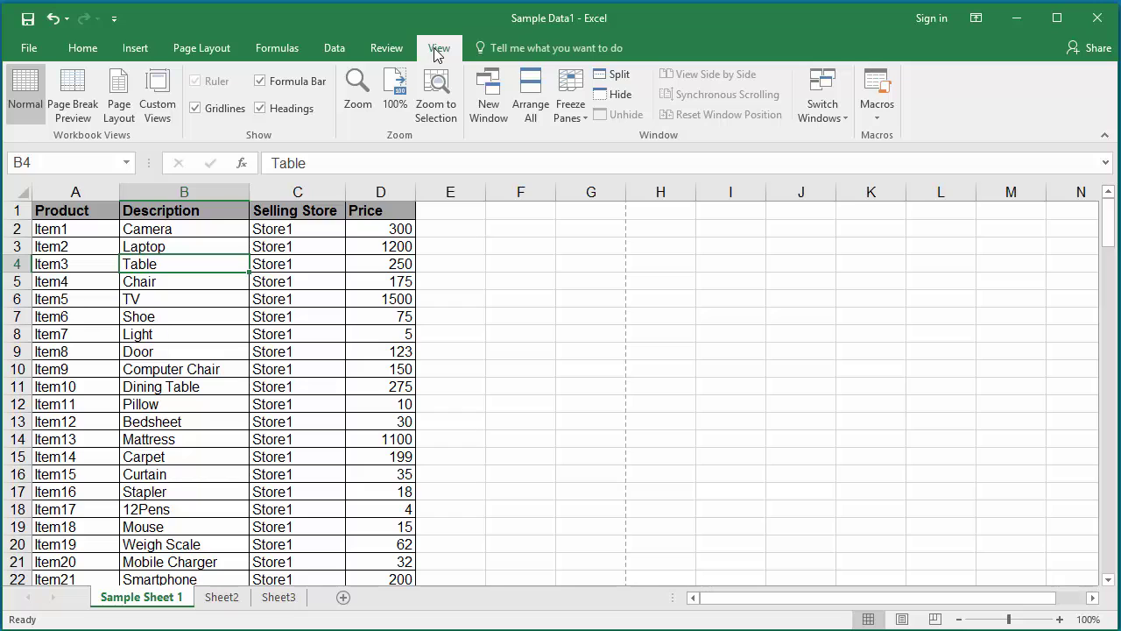
{"action": "left_click", "coordinate": [120, 110]}
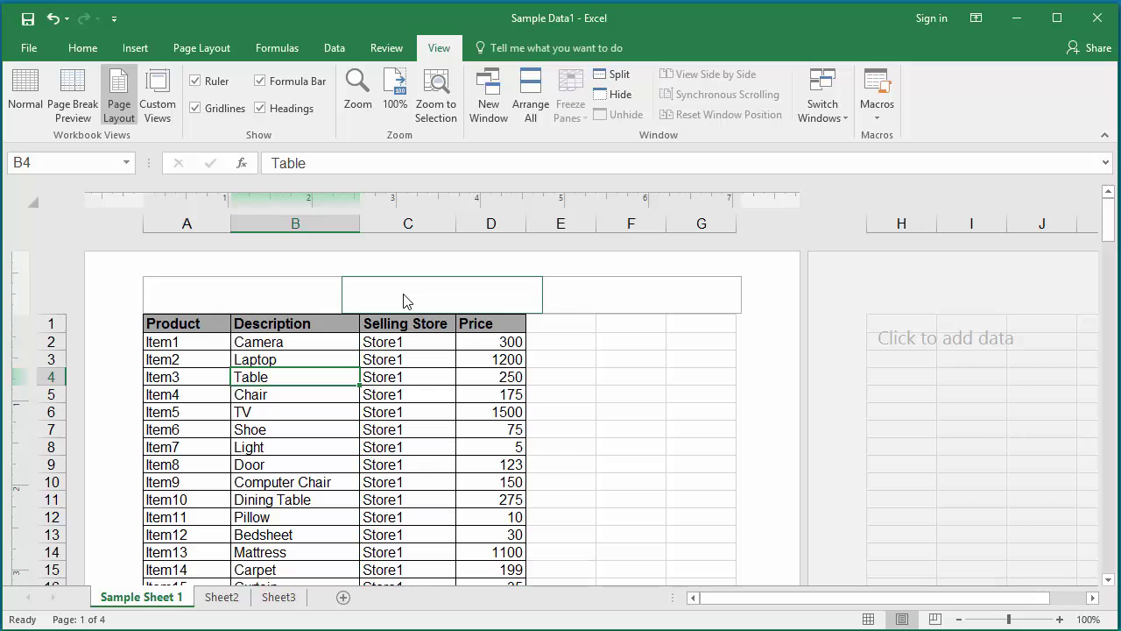
{"action": "scroll", "coordinate": [461, 368], "scroll_direction": "down", "scroll_amount": 12}
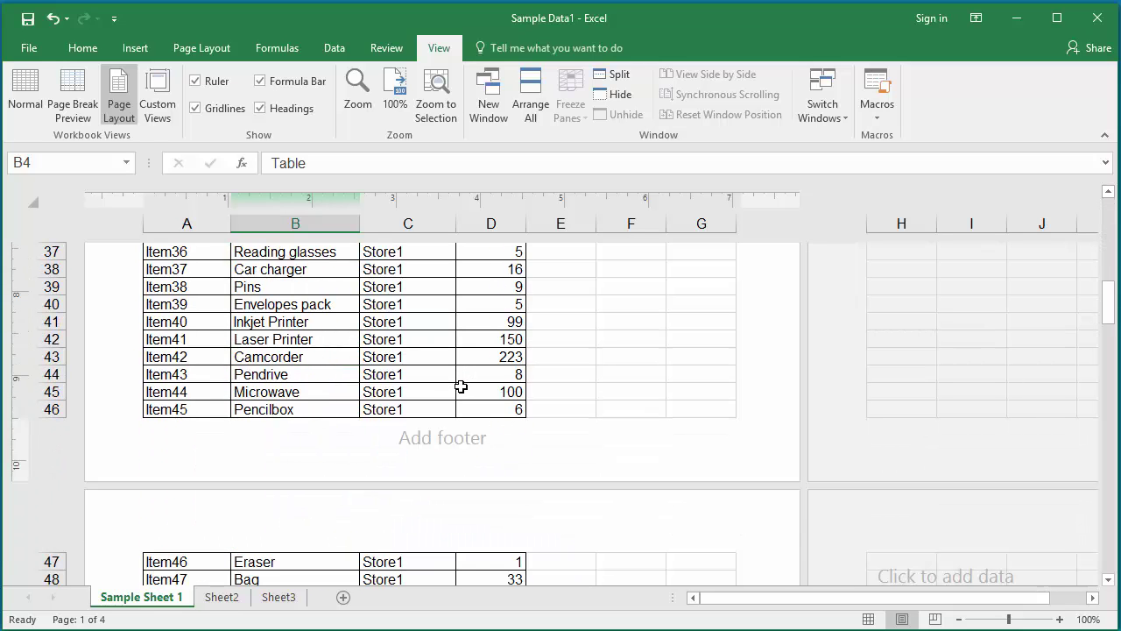
{"action": "scroll", "coordinate": [608, 397], "scroll_direction": "up", "scroll_amount": 8}
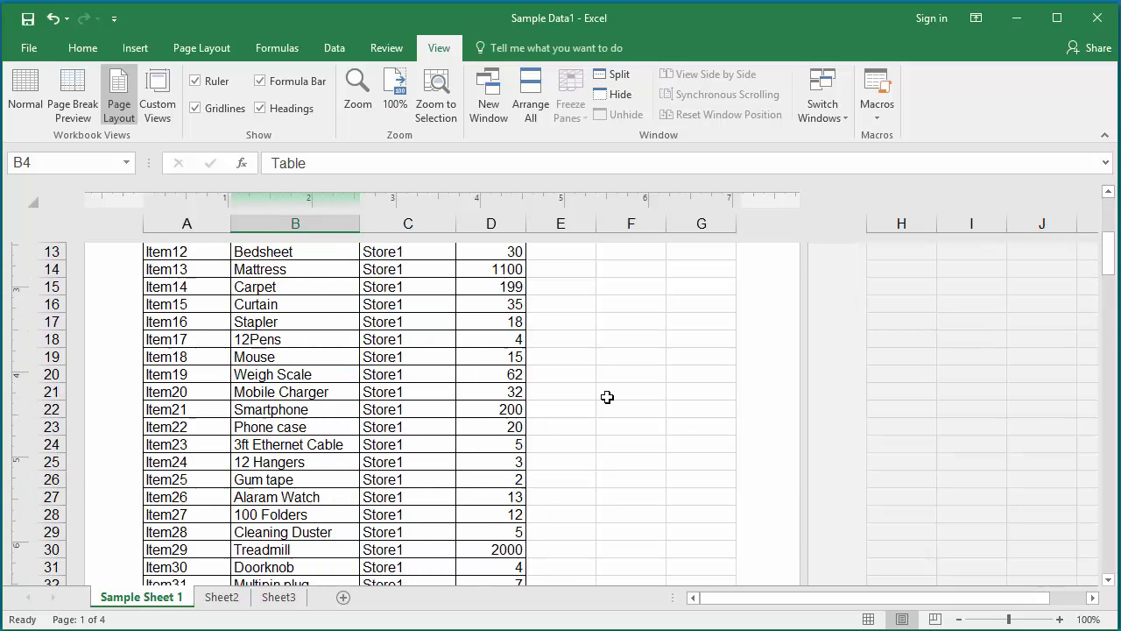
{"action": "scroll", "coordinate": [607, 397], "scroll_direction": "up", "scroll_amount": 5}
Examine the center, left and right sections of the page header by activating each one
{"action": "left_click", "coordinate": [473, 296]}
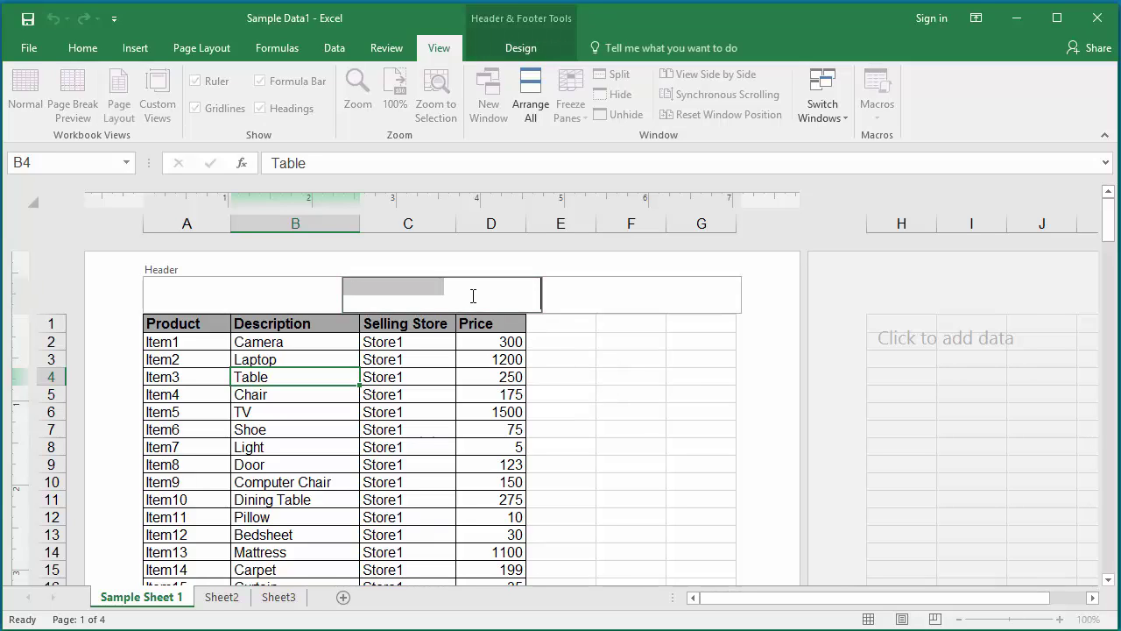
{"action": "left_click", "coordinate": [562, 344]}
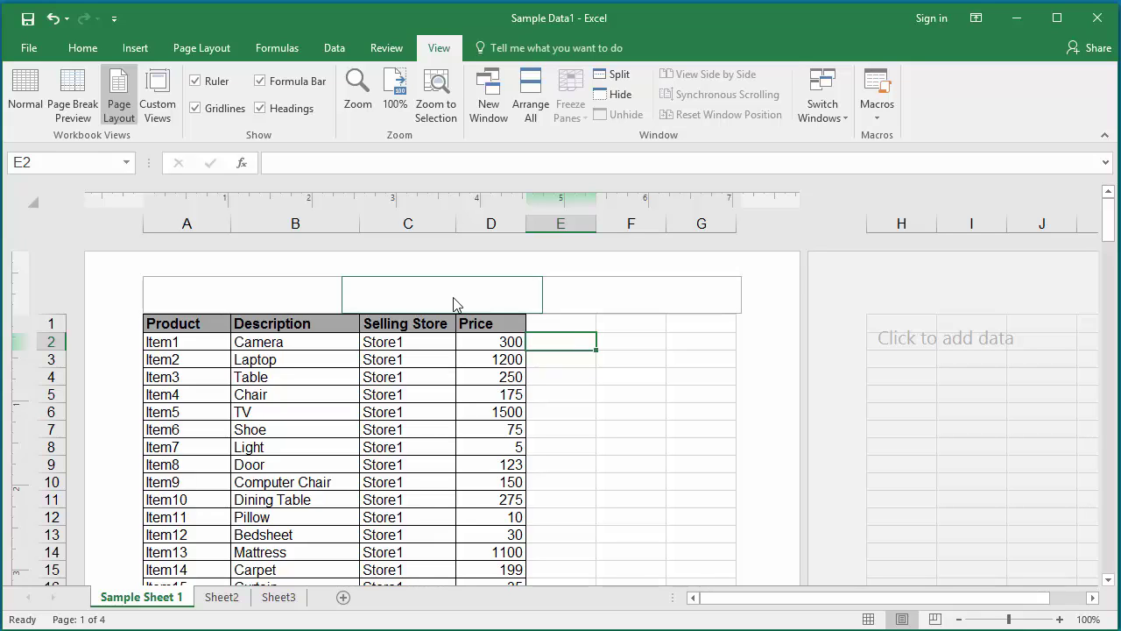
{"action": "left_click", "coordinate": [317, 293]}
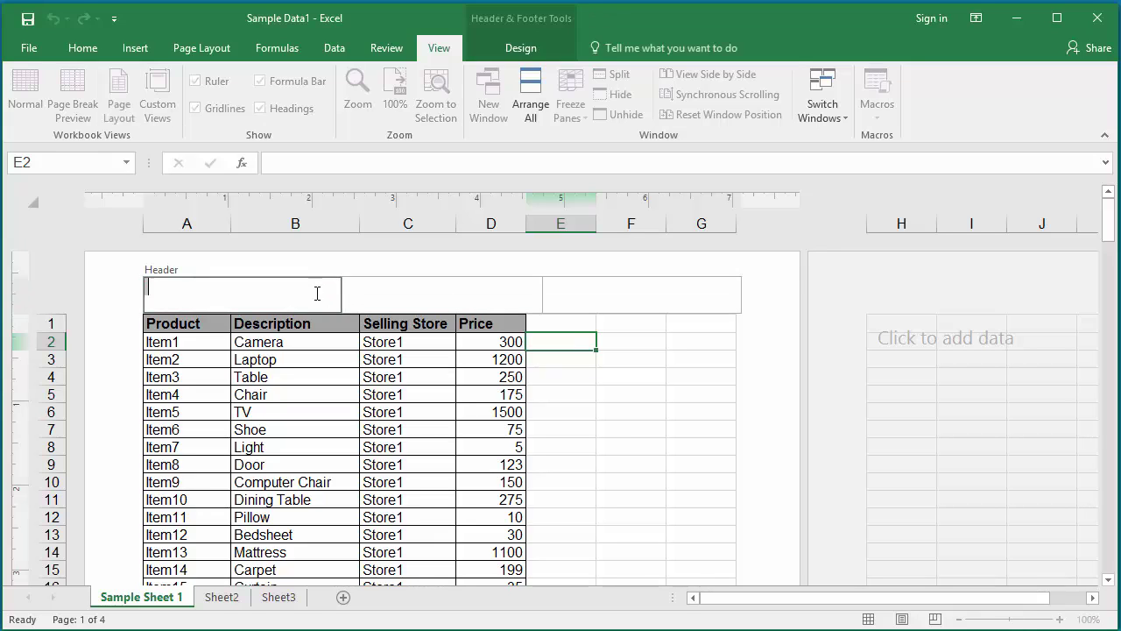
{"action": "left_click", "coordinate": [414, 296]}
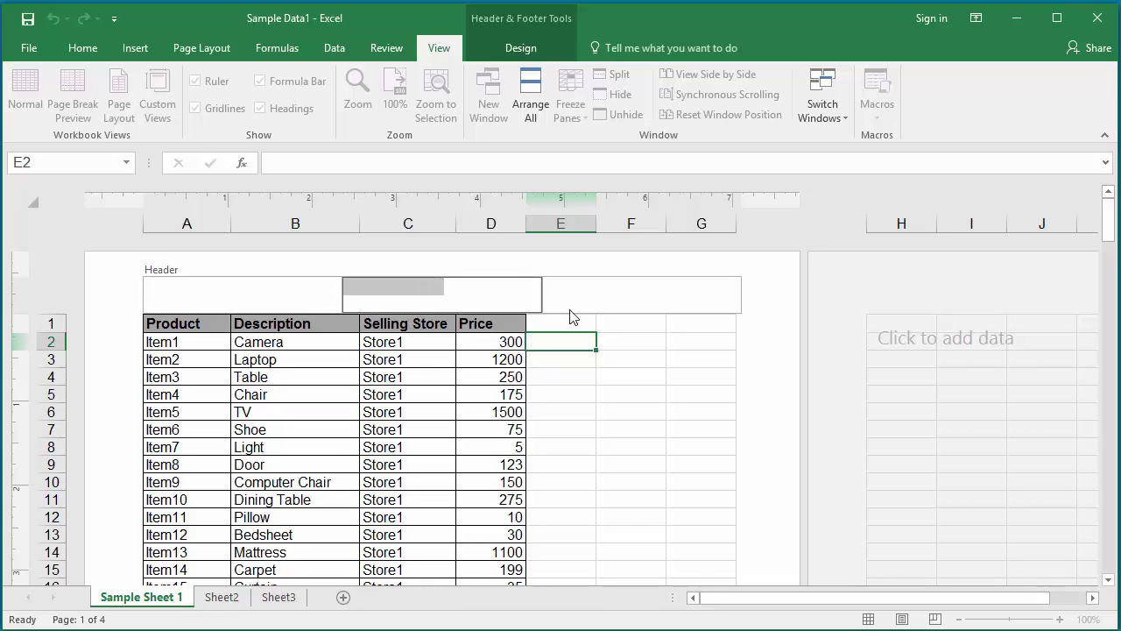
{"action": "left_click", "coordinate": [596, 301]}
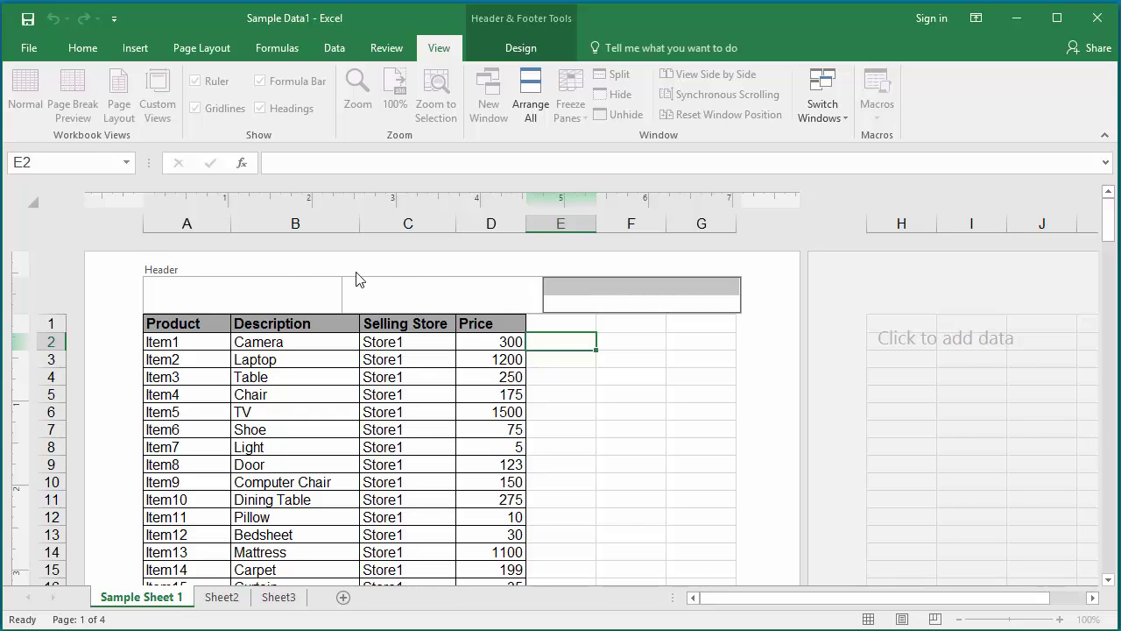
Enter a person's first name in the left header section and erase it again
{"action": "left_click", "coordinate": [283, 294]}
{"action": "type", "text": "John"}
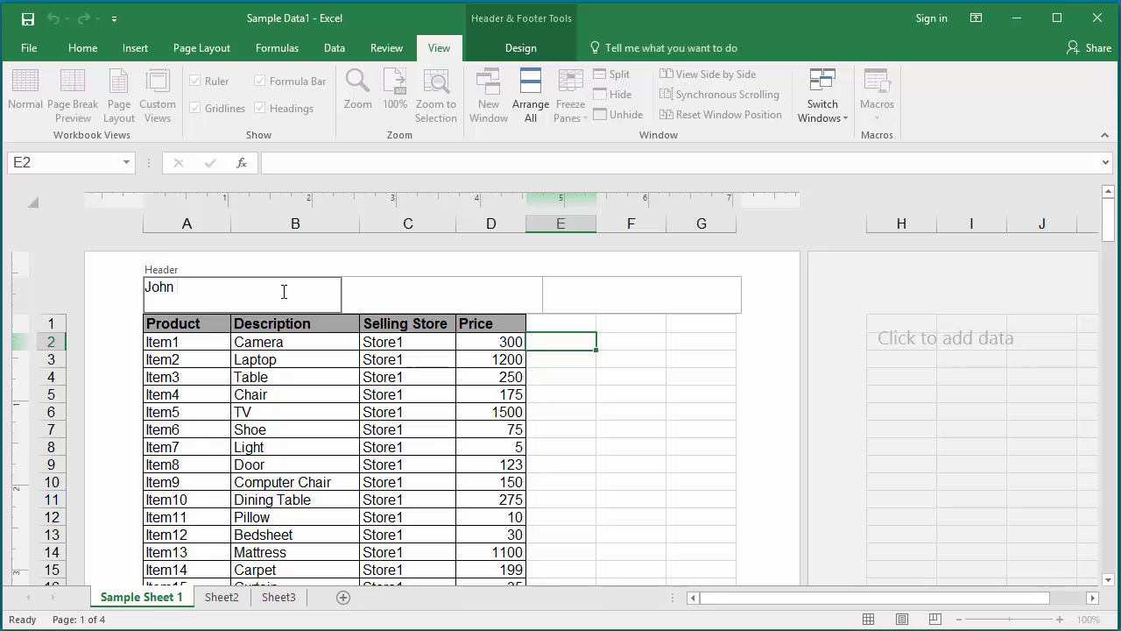
{"action": "key", "text": "BackSpace"}
{"action": "key", "text": "BackSpace"}
{"action": "key", "text": "BackSpace"}
{"action": "key", "text": "BackSpace"}
{"action": "key", "text": "BackSpace"}
Insert the Page Number element into the right header section and return to the worksheet
{"action": "left_click", "coordinate": [522, 47]}
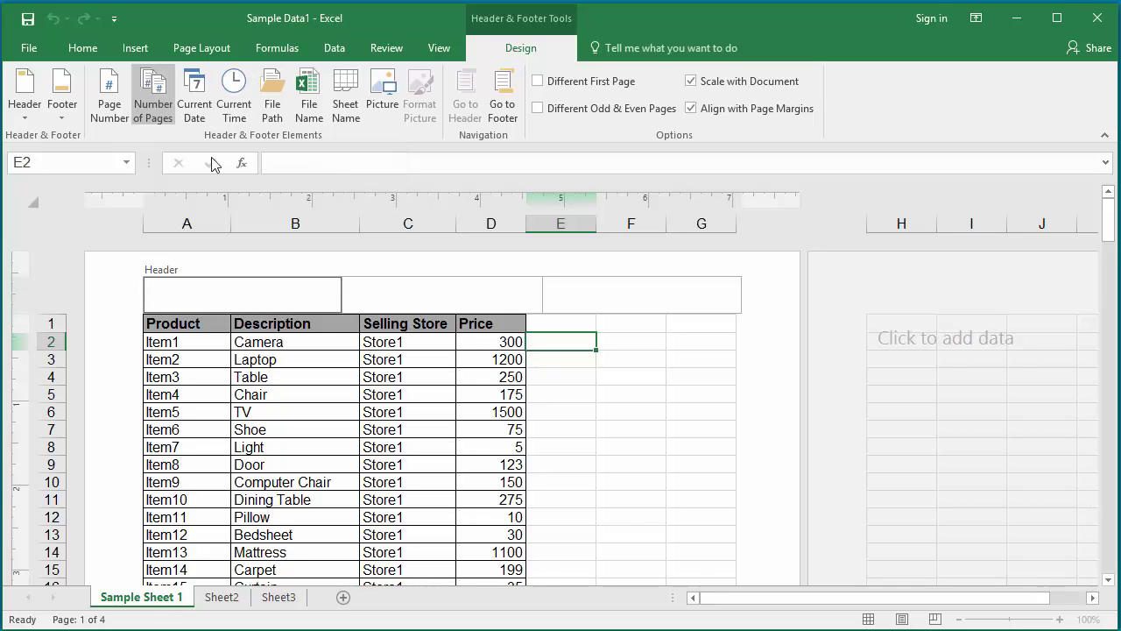
{"action": "left_click", "coordinate": [583, 301]}
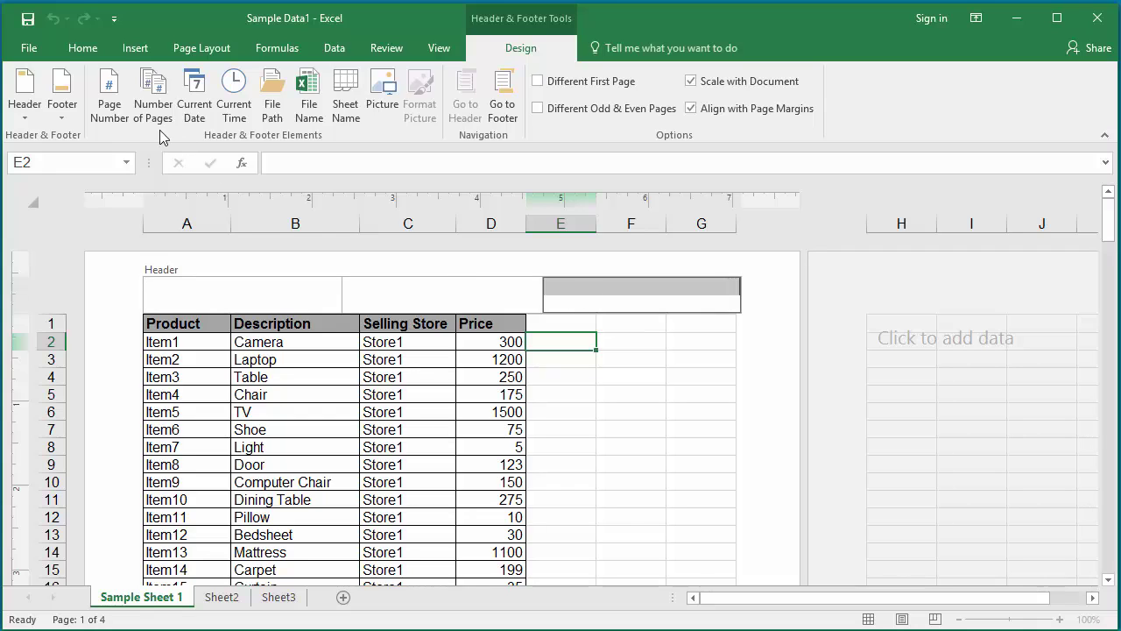
{"action": "left_click", "coordinate": [119, 115]}
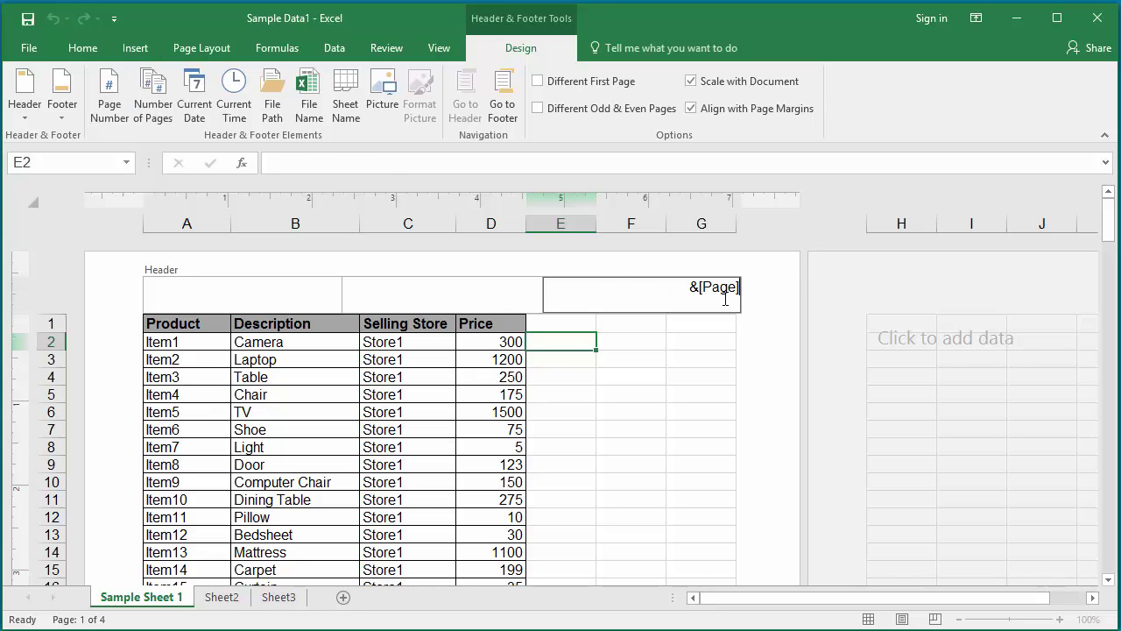
{"action": "left_click", "coordinate": [674, 397]}
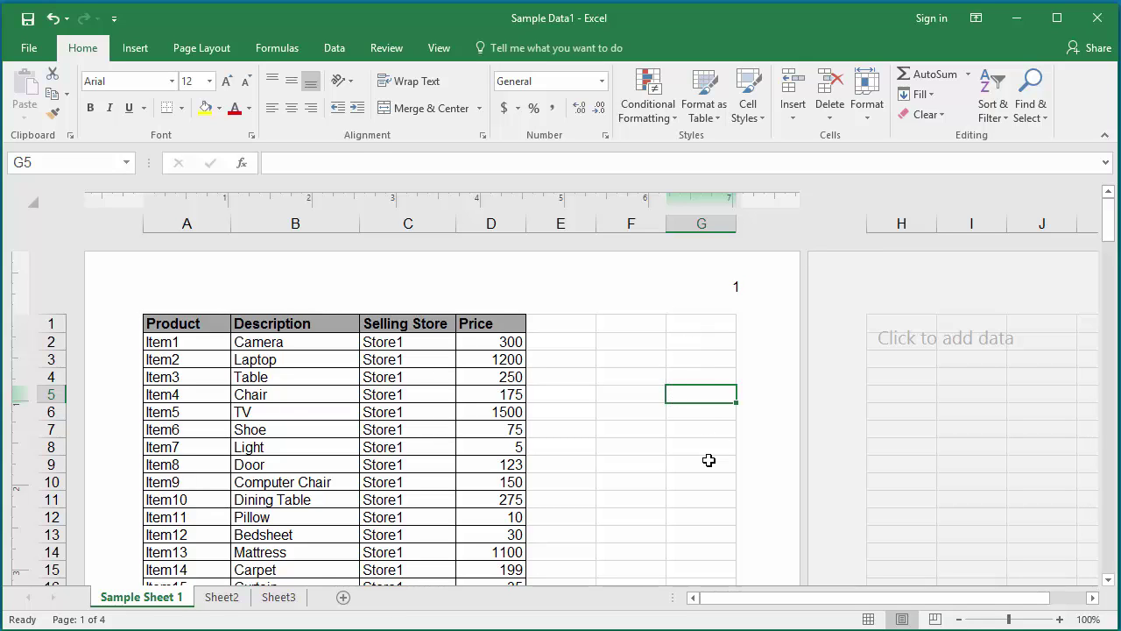
Check the page number in the header of each page through to the fourth page
{"action": "scroll", "coordinate": [709, 459], "scroll_direction": "down", "scroll_amount": 13}
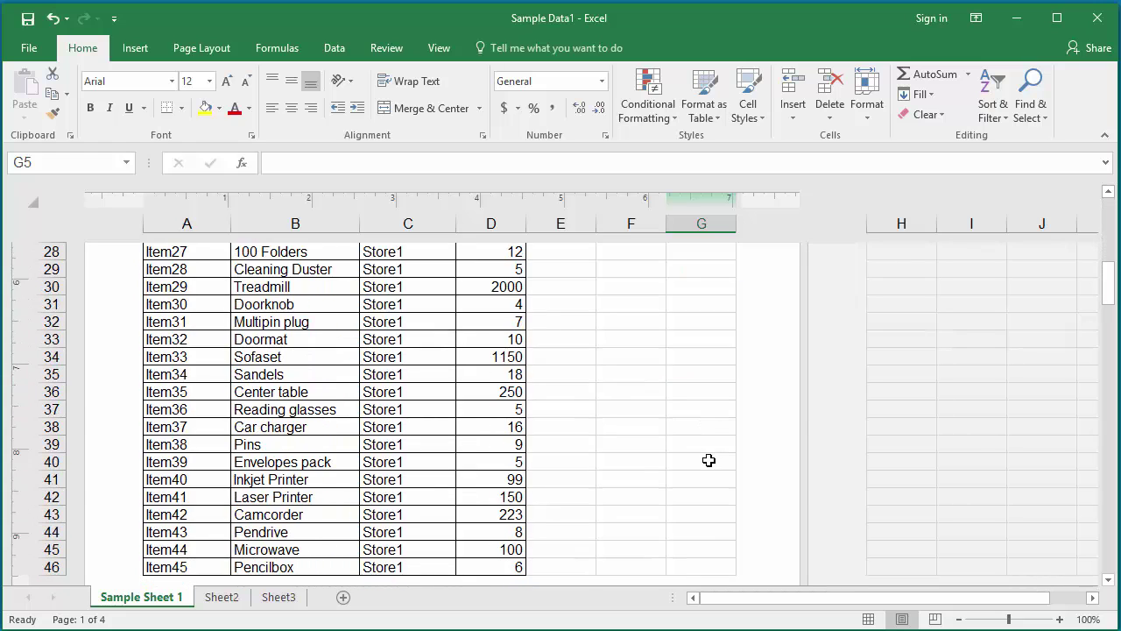
{"action": "scroll", "coordinate": [728, 486], "scroll_direction": "down", "scroll_amount": 14}
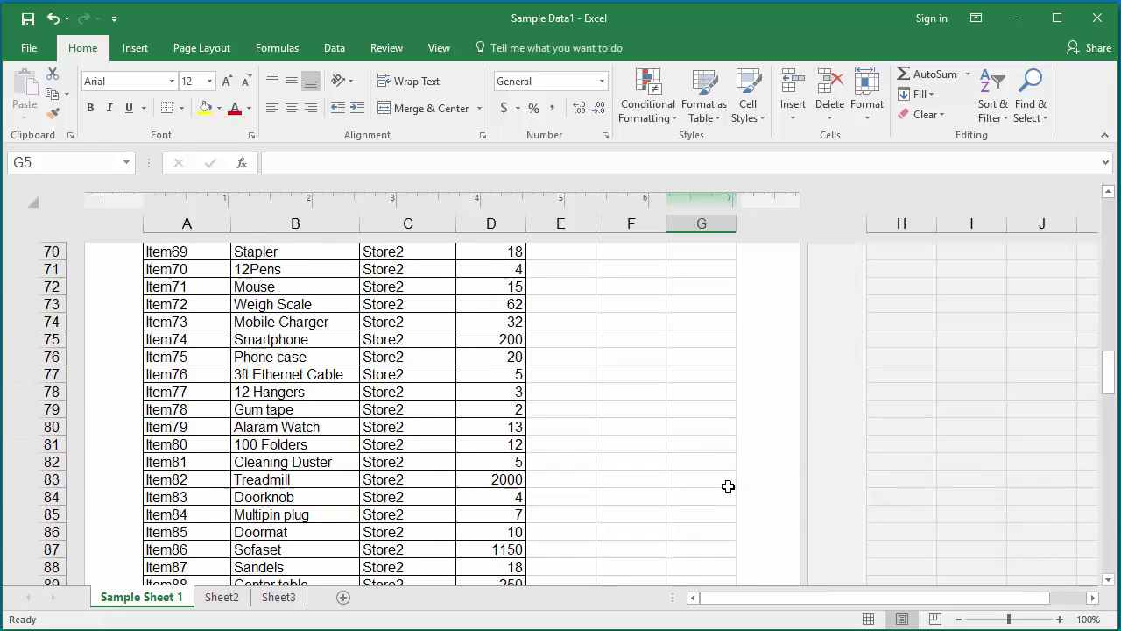
{"action": "scroll", "coordinate": [728, 486], "scroll_direction": "down", "scroll_amount": 12}
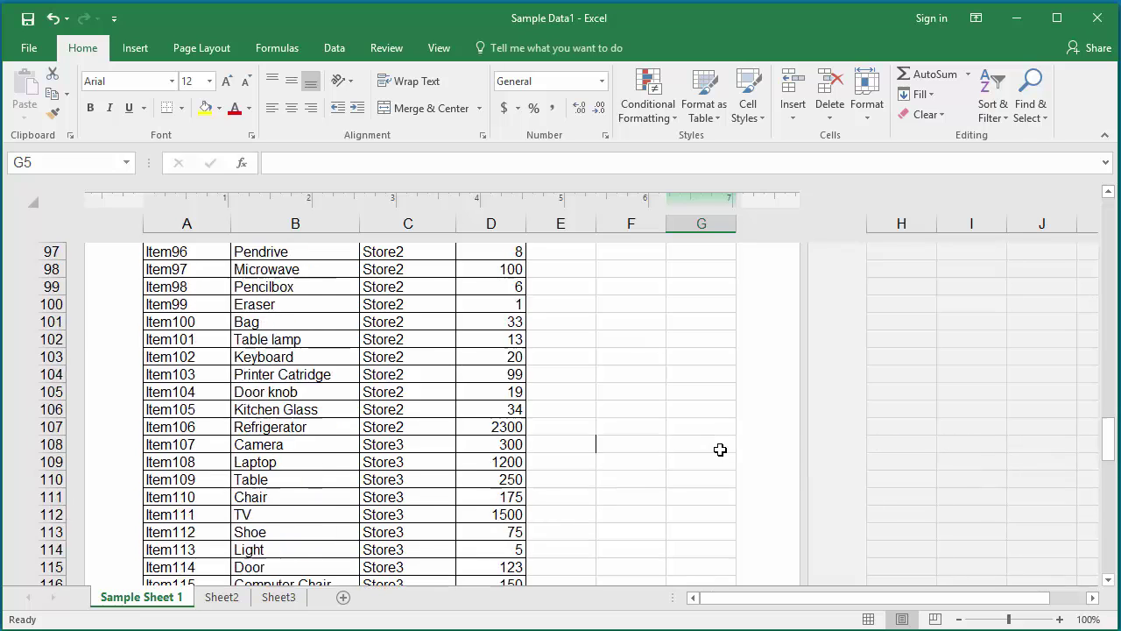
{"action": "scroll", "coordinate": [720, 449], "scroll_direction": "down", "scroll_amount": 5}
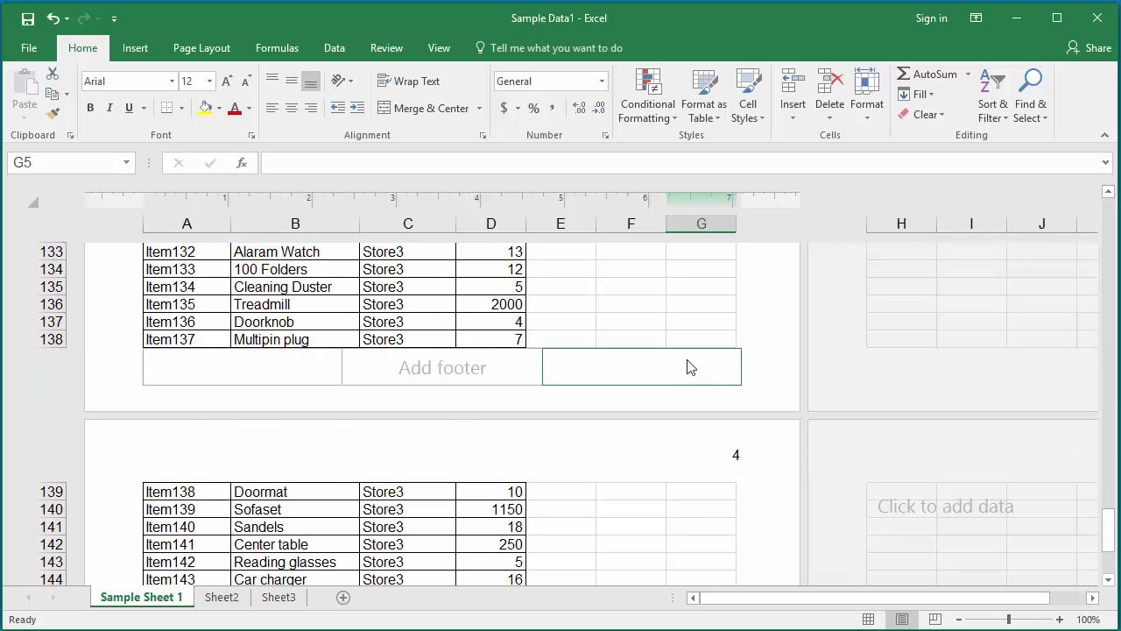
{"action": "scroll", "coordinate": [687, 364], "scroll_direction": "up", "scroll_amount": 20}
{"action": "scroll", "coordinate": [687, 359], "scroll_direction": "up", "scroll_amount": 20}
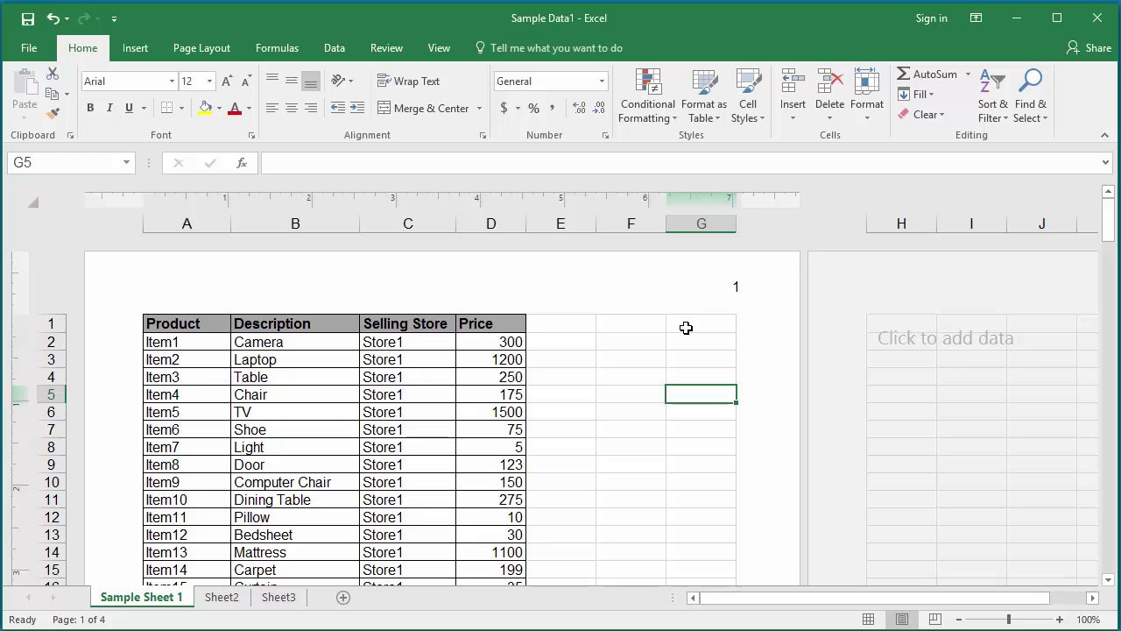
Replace the page number code in the right header section with the Number of Pages element
{"action": "left_click", "coordinate": [707, 294]}
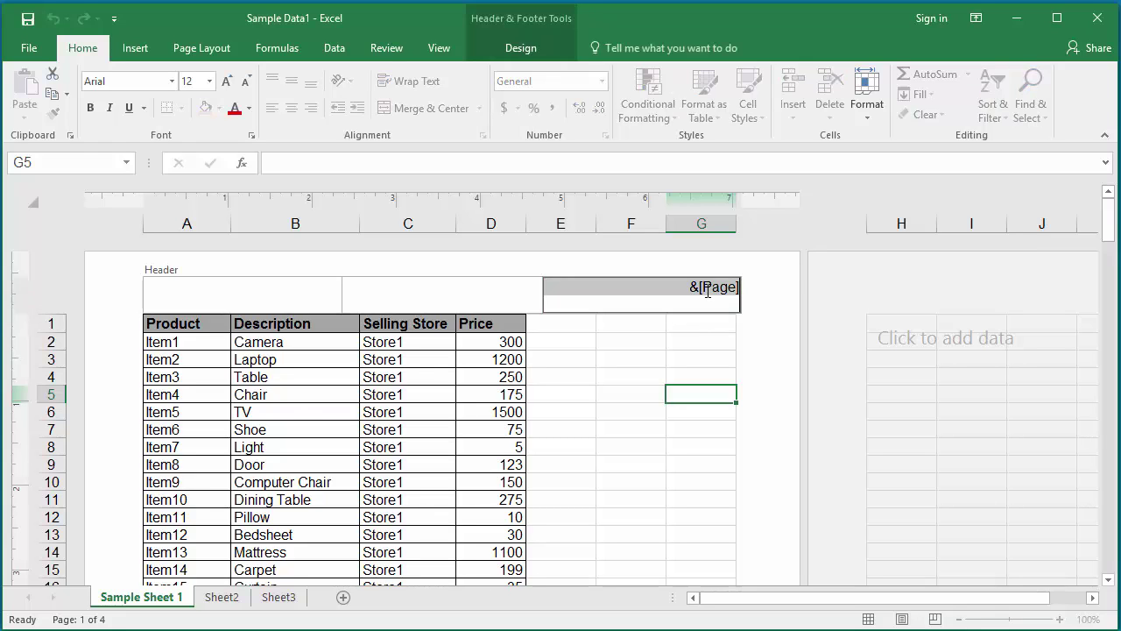
{"action": "key", "text": "Delete"}
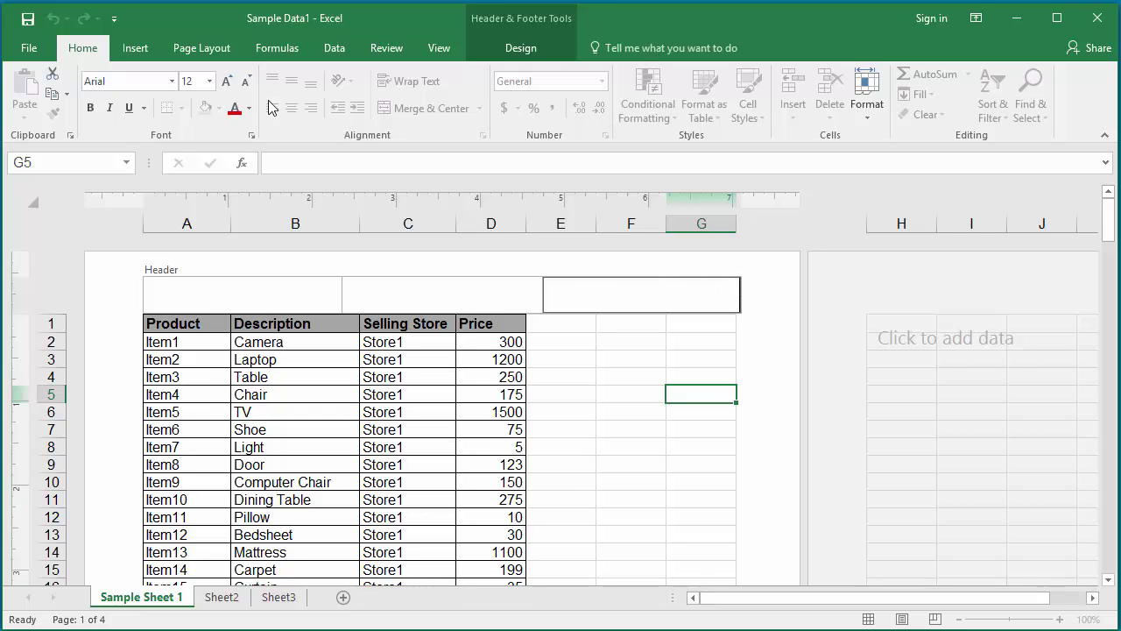
{"action": "left_click", "coordinate": [521, 48]}
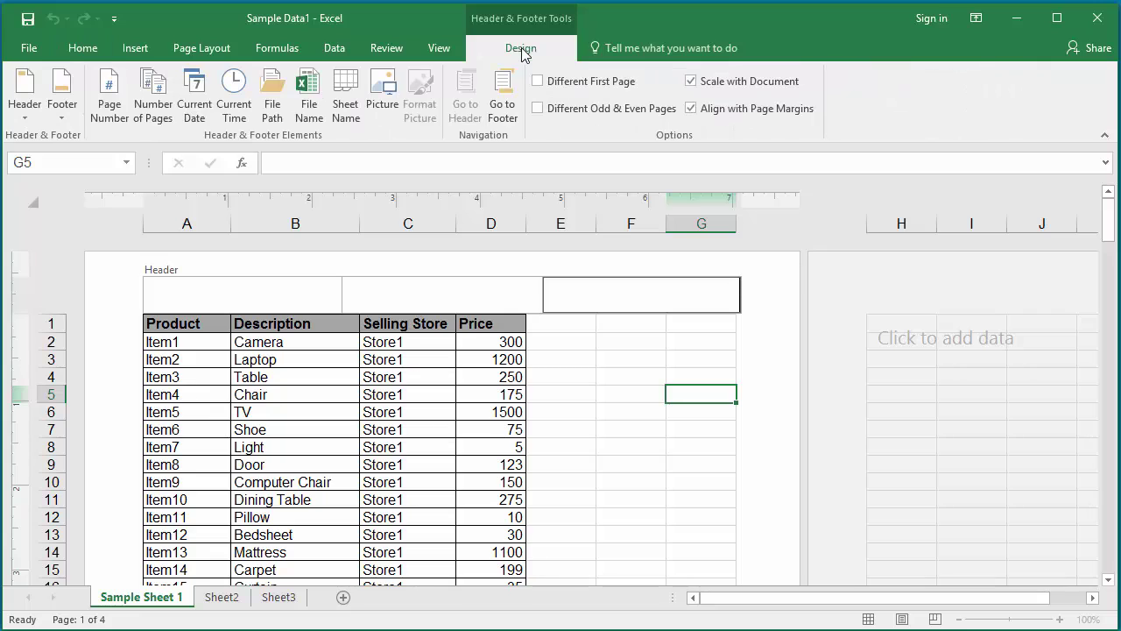
{"action": "left_click", "coordinate": [157, 105]}
{"action": "left_click", "coordinate": [682, 336]}
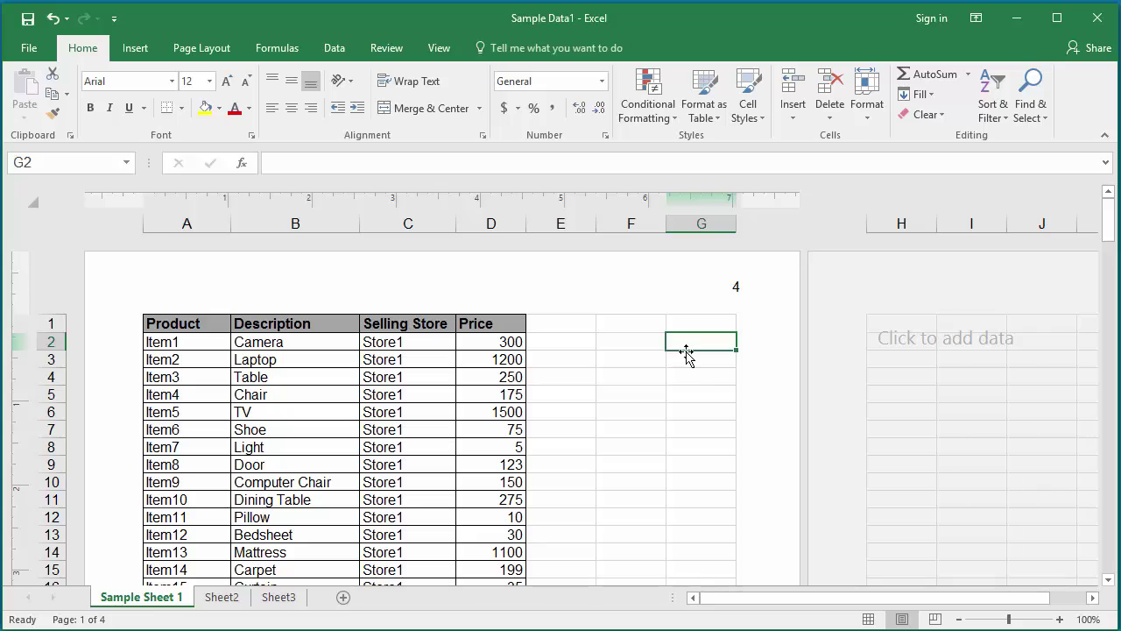
Check how the total page count appears in the header across all the pages
{"action": "scroll", "coordinate": [696, 377], "scroll_direction": "down", "scroll_amount": 12}
{"action": "scroll", "coordinate": [697, 377], "scroll_direction": "down", "scroll_amount": 17}
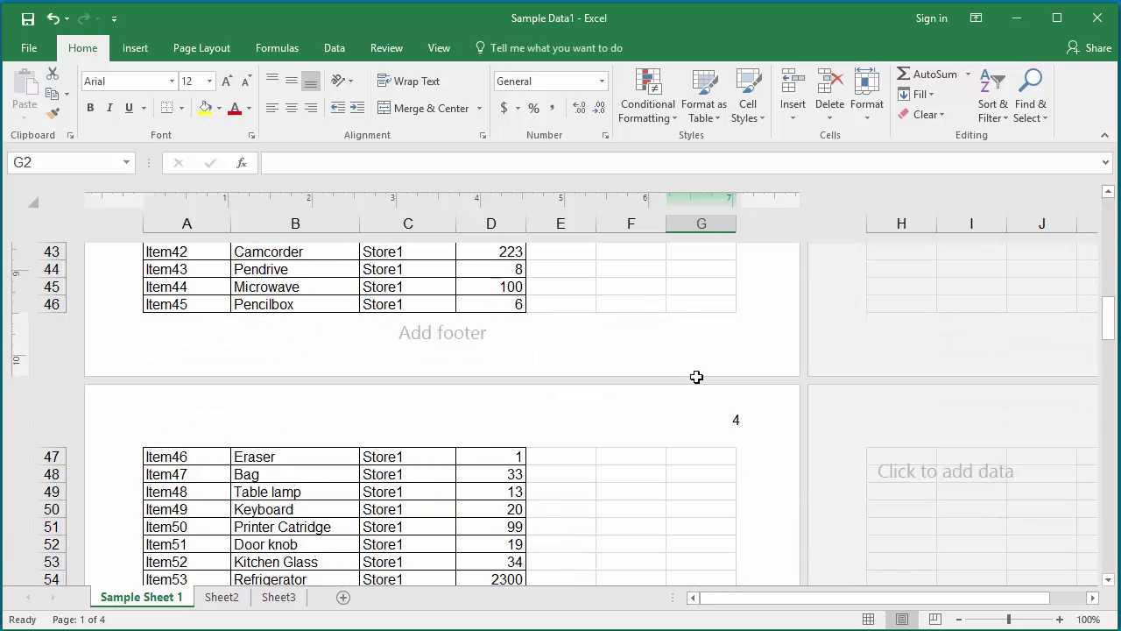
{"action": "scroll", "coordinate": [697, 377], "scroll_direction": "down", "scroll_amount": 15}
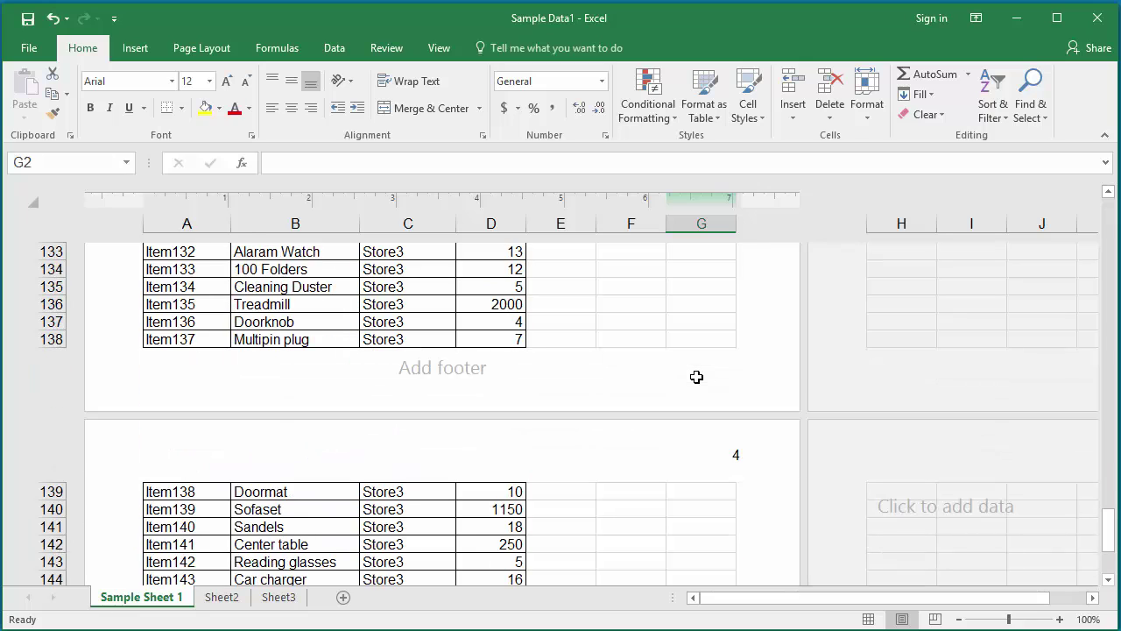
{"action": "scroll", "coordinate": [697, 376], "scroll_direction": "down", "scroll_amount": 5}
{"action": "scroll", "coordinate": [697, 377], "scroll_direction": "up", "scroll_amount": 20}
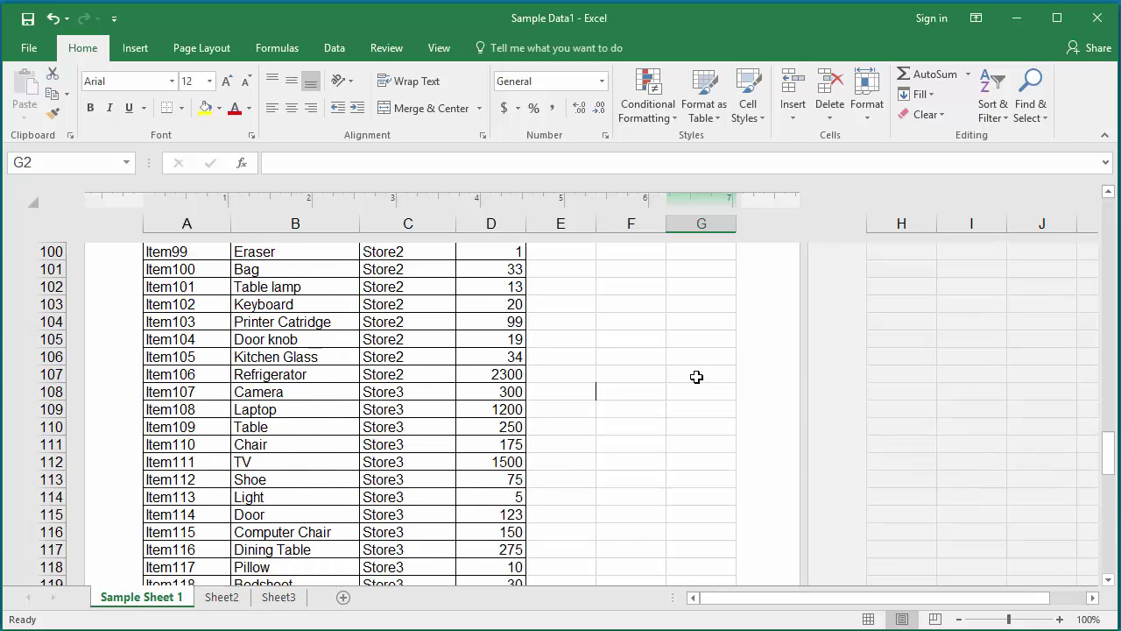
{"action": "scroll", "coordinate": [696, 377], "scroll_direction": "up", "scroll_amount": 20}
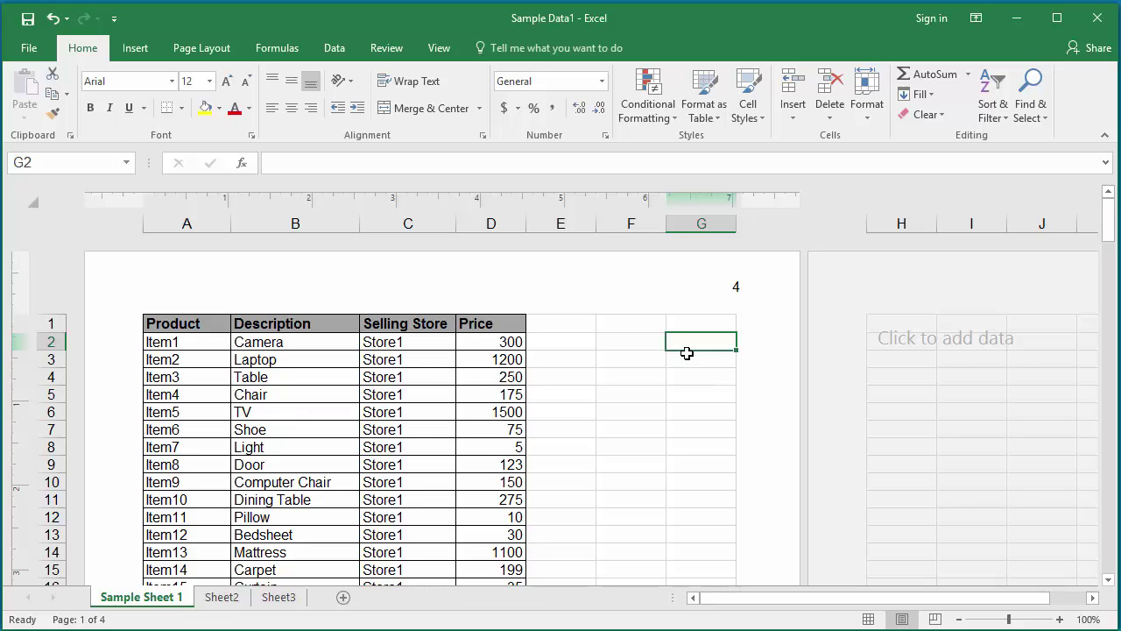
Replace the number of pages code in the right header section with the Current Date and Current Time elements
{"action": "left_click", "coordinate": [696, 293]}
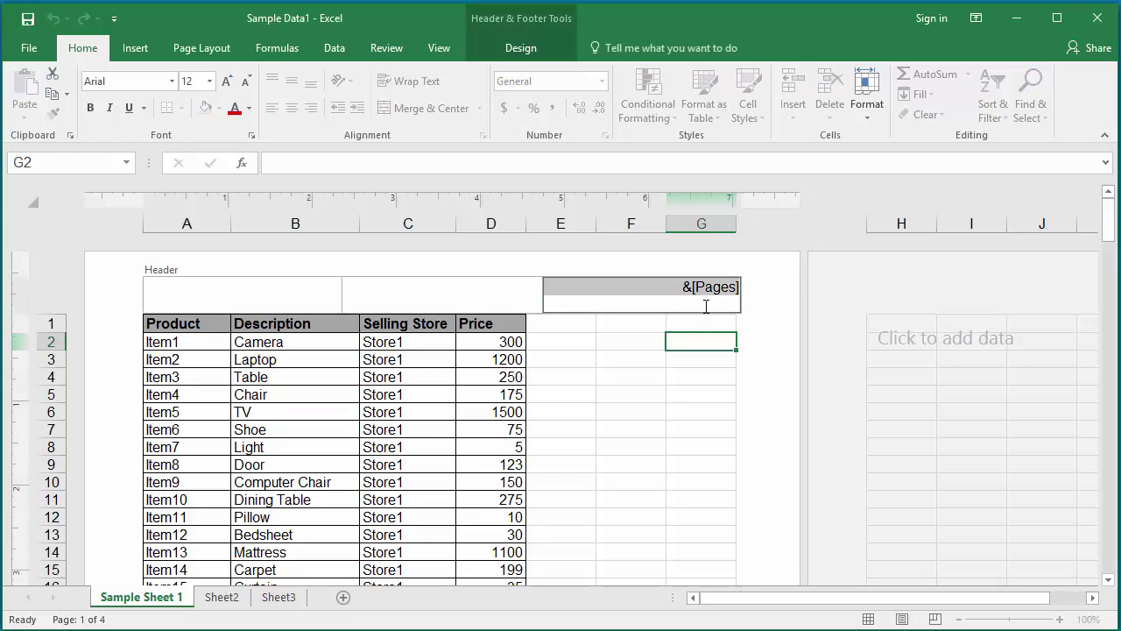
{"action": "key", "text": "Delete"}
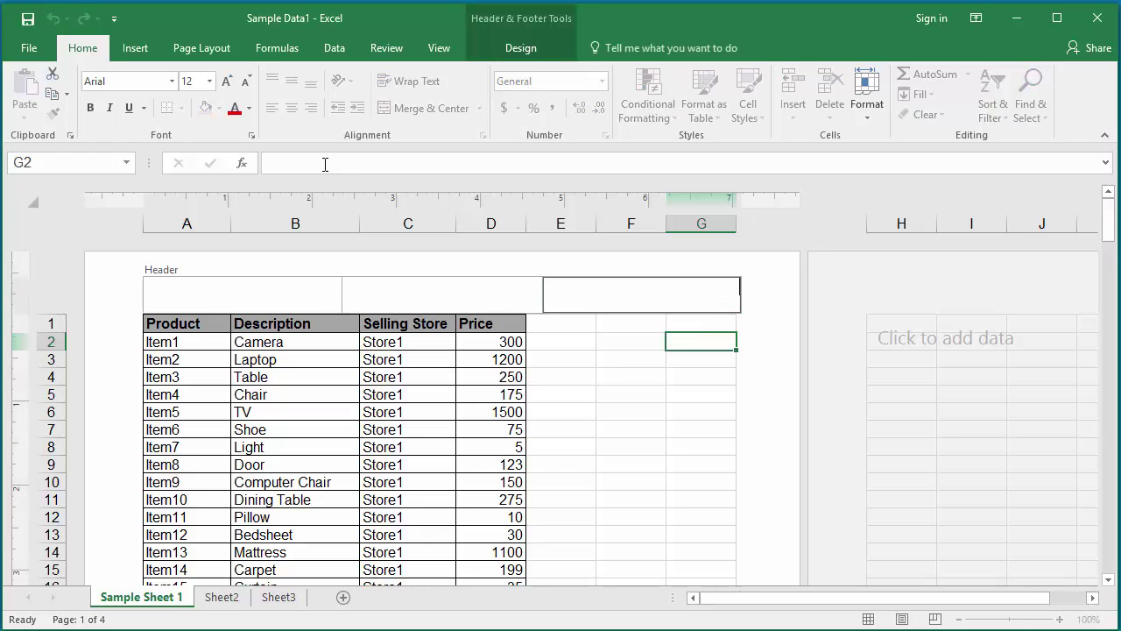
{"action": "left_click", "coordinate": [520, 48]}
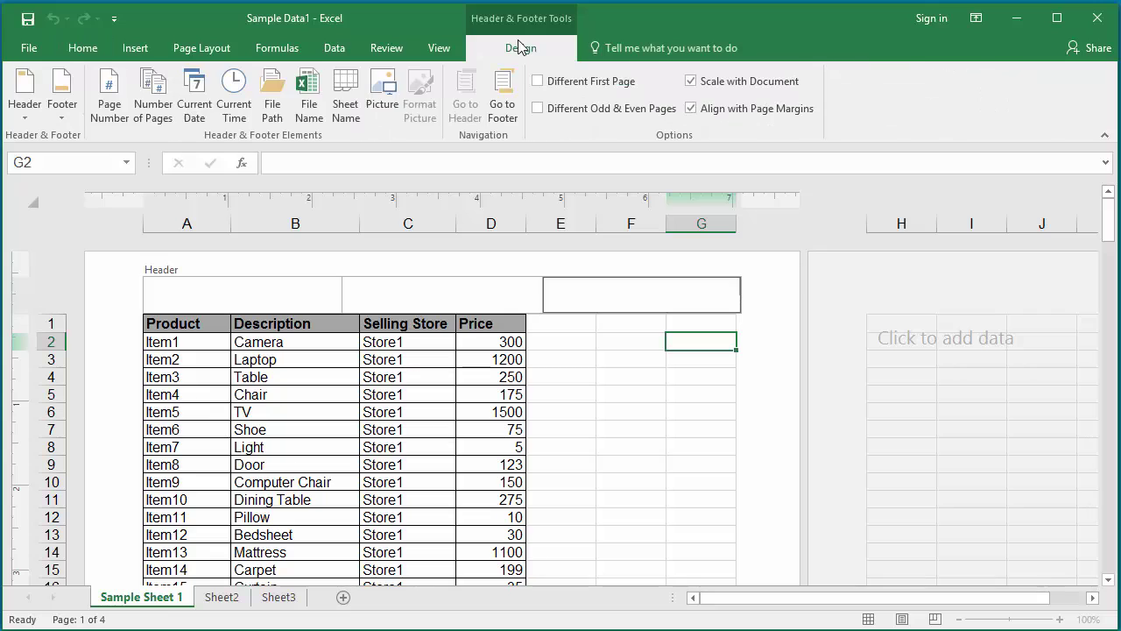
{"action": "left_click", "coordinate": [196, 114]}
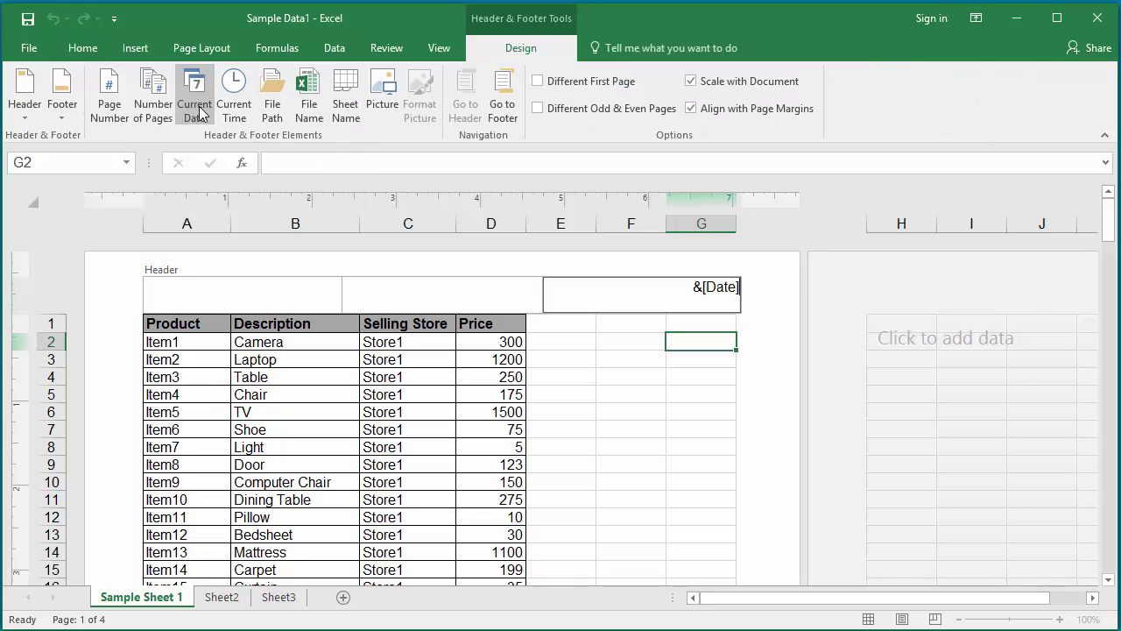
{"action": "left_click", "coordinate": [248, 115]}
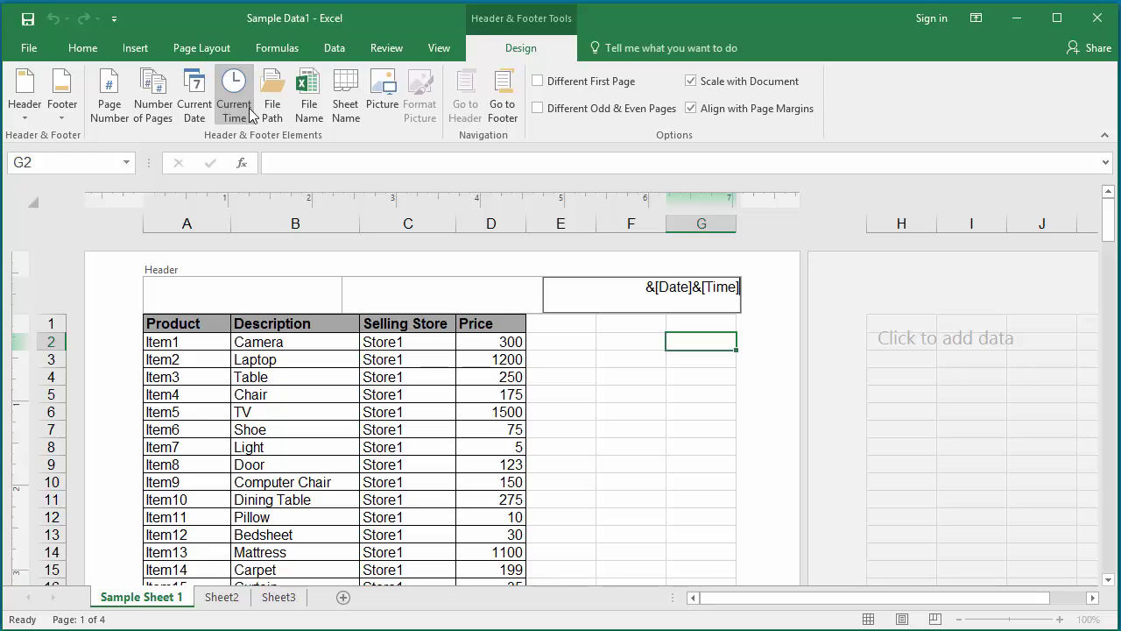
{"action": "left_click", "coordinate": [613, 348]}
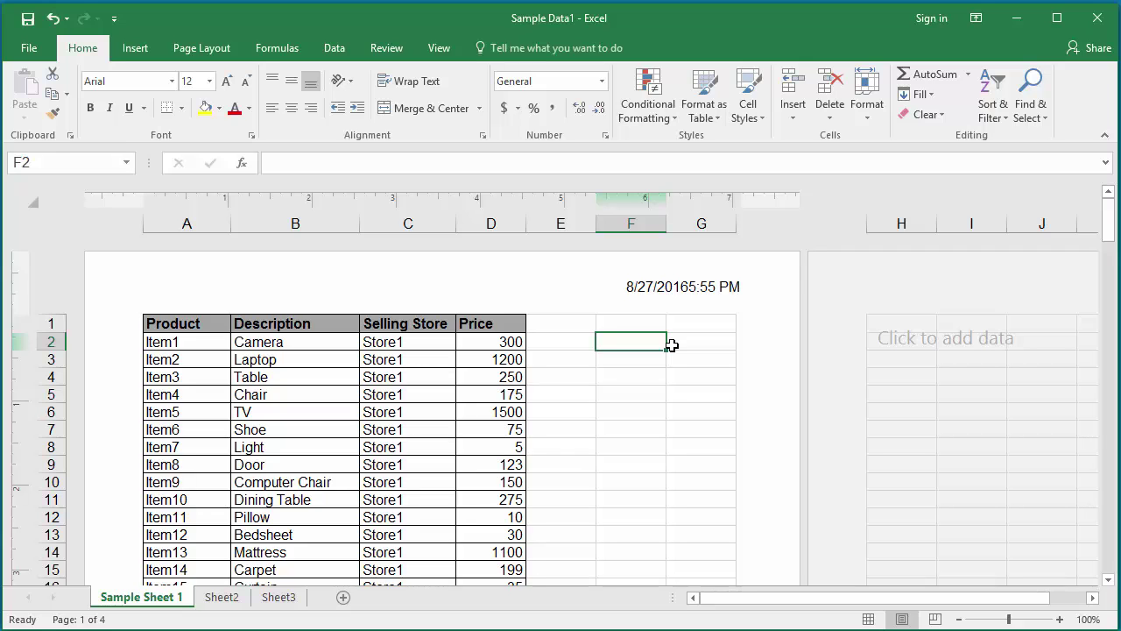
Clear the date and time codes from the right header section and insert the File Path element in the center section
{"action": "left_click", "coordinate": [666, 303]}
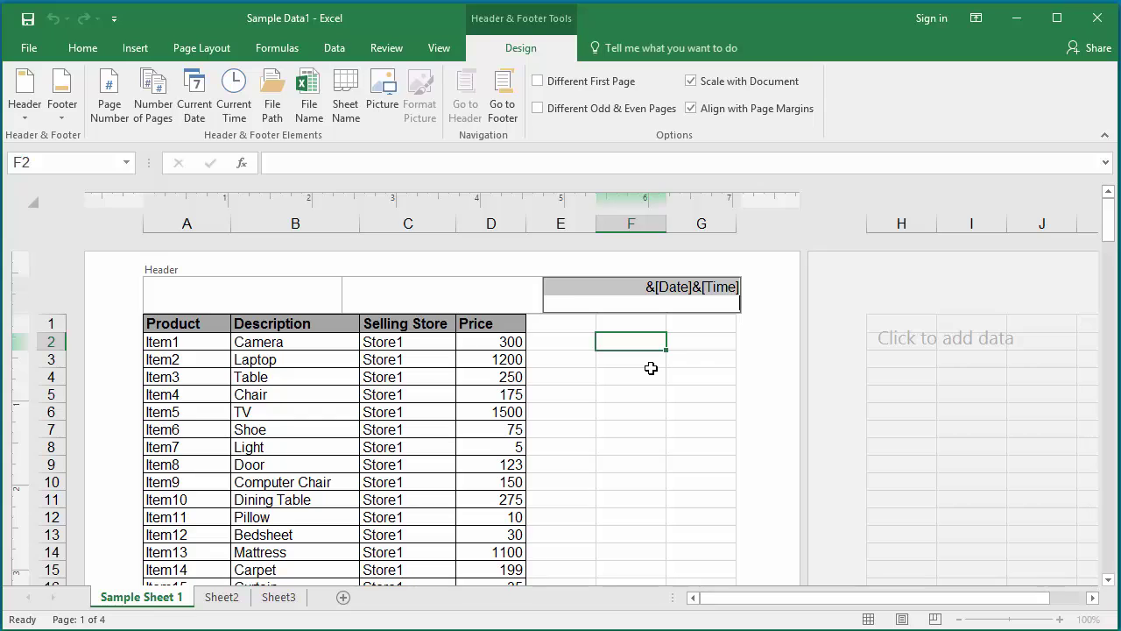
{"action": "key", "text": "Delete"}
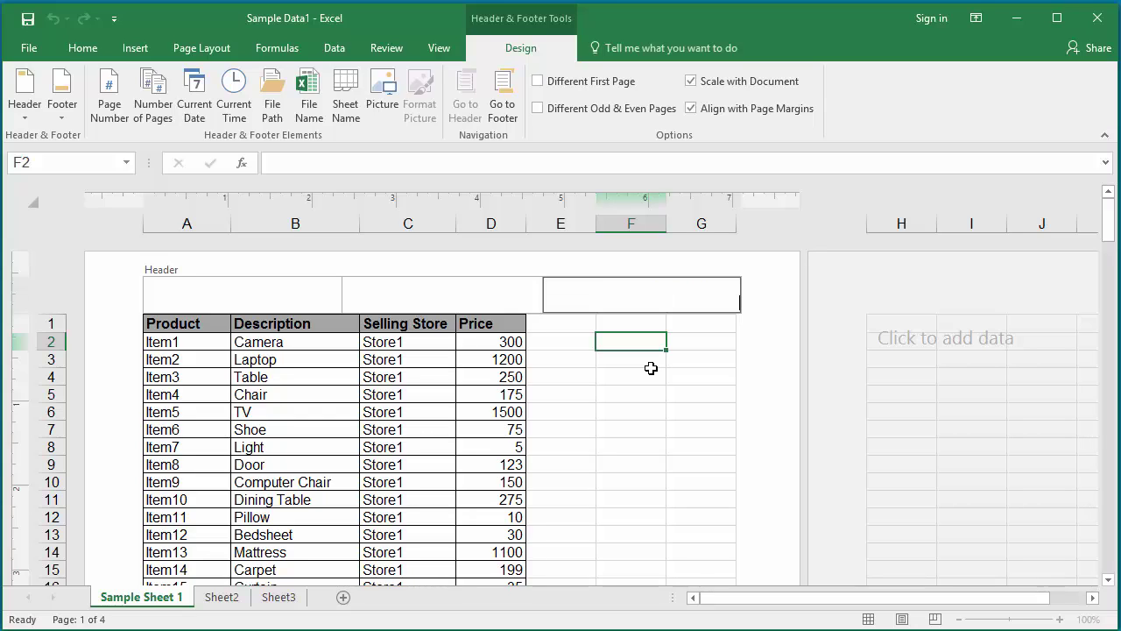
{"action": "left_click", "coordinate": [479, 300]}
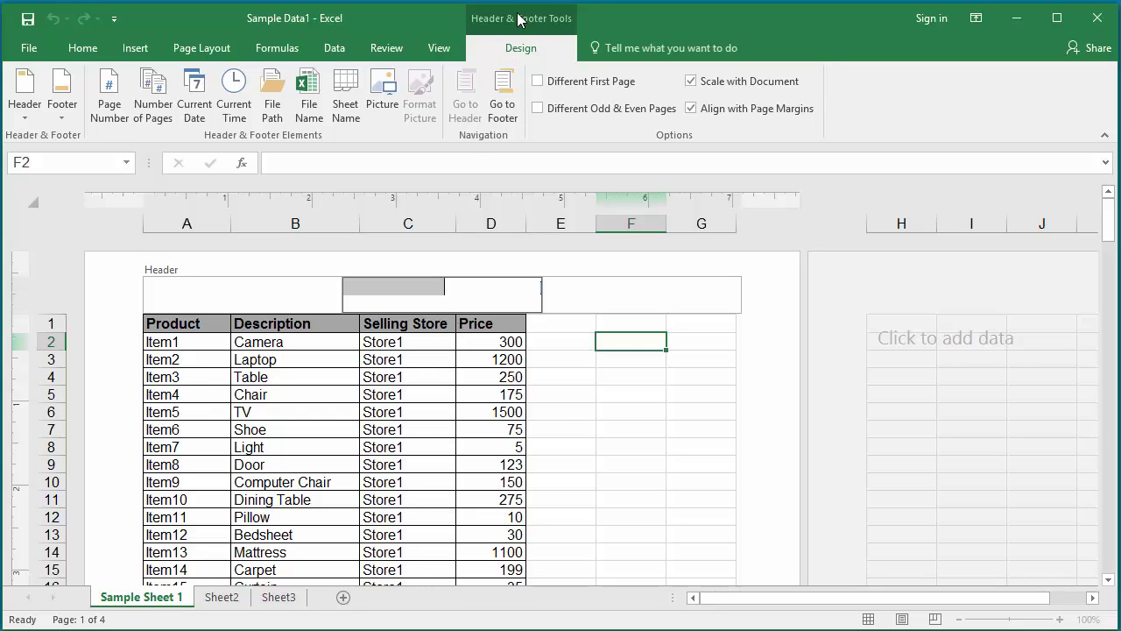
{"action": "left_click", "coordinate": [273, 107]}
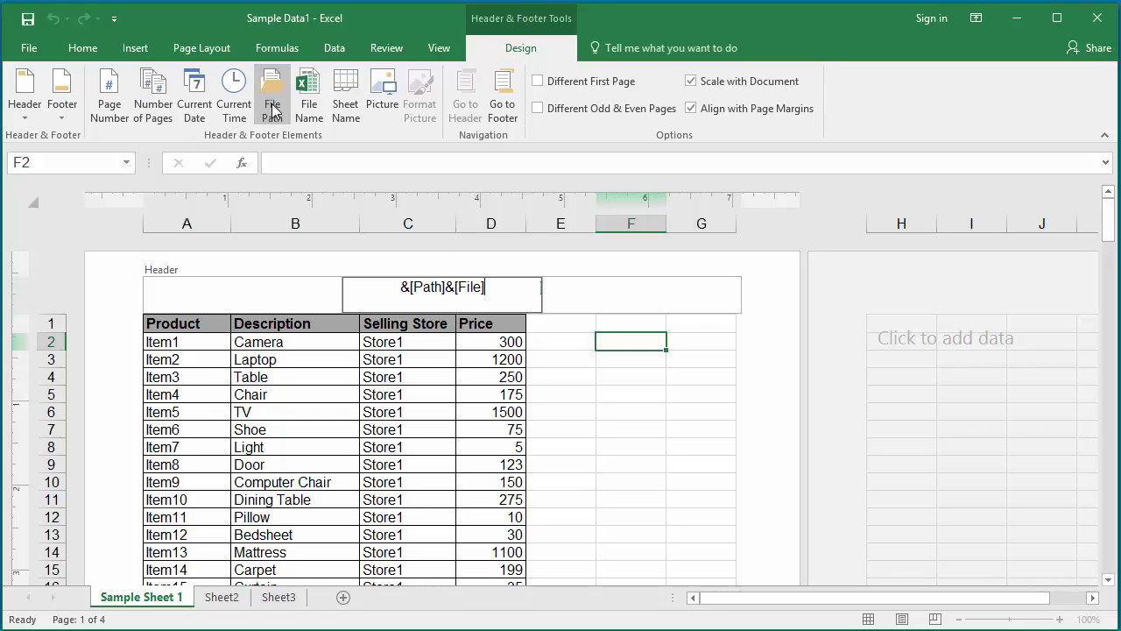
{"action": "left_click", "coordinate": [565, 354]}
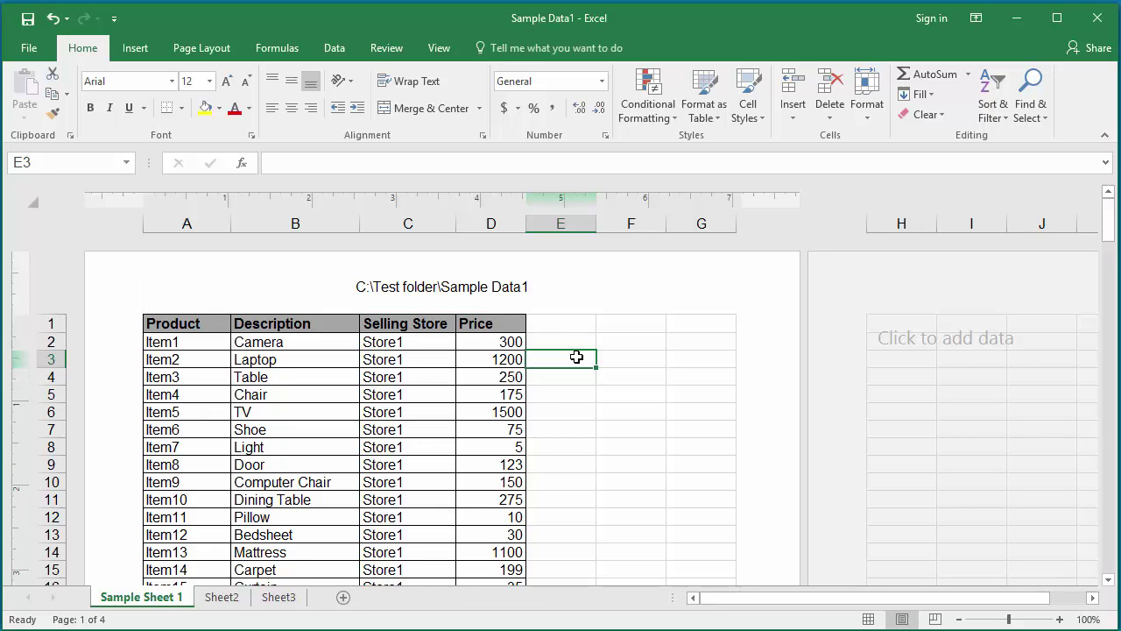
Replace the file path code in the center header section with the File Name element
{"action": "left_click", "coordinate": [494, 290]}
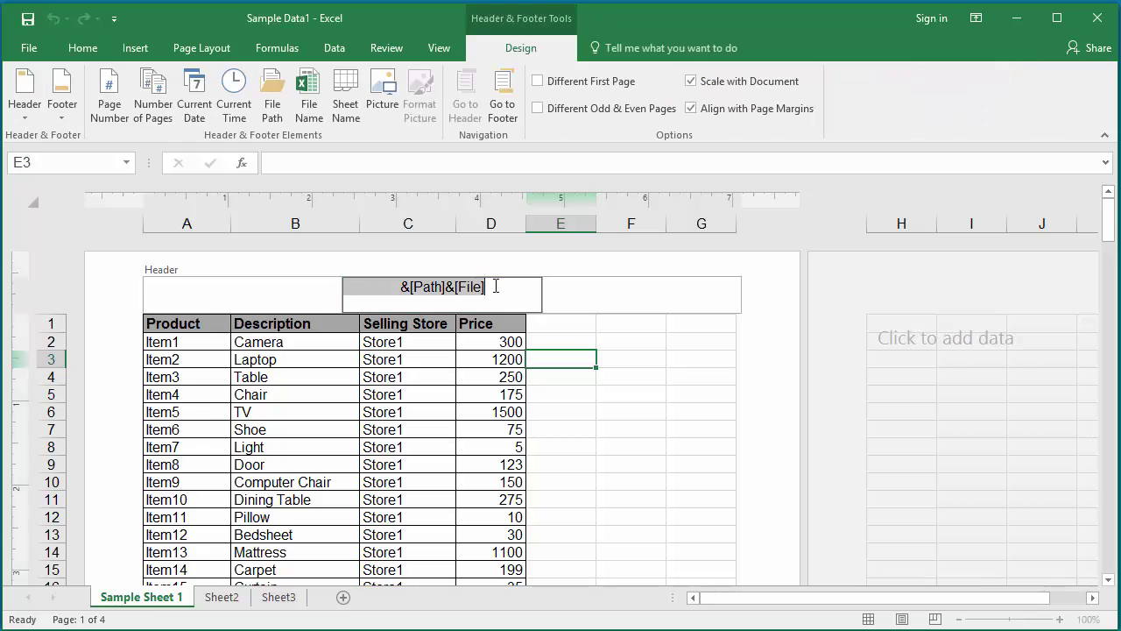
{"action": "key", "text": "Delete"}
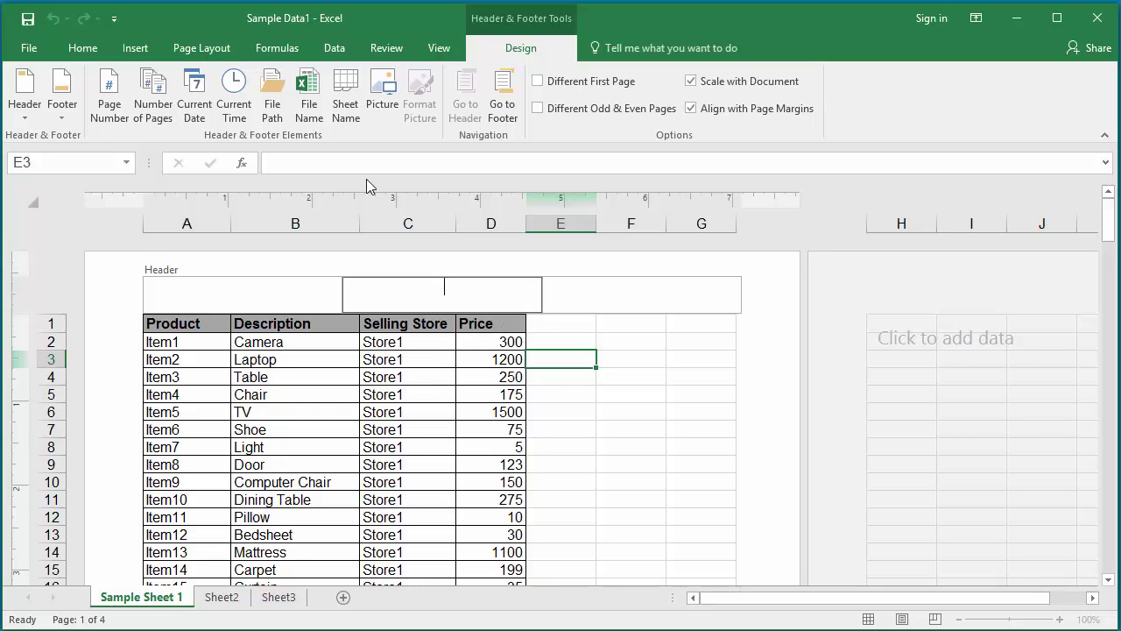
{"action": "left_click", "coordinate": [306, 107]}
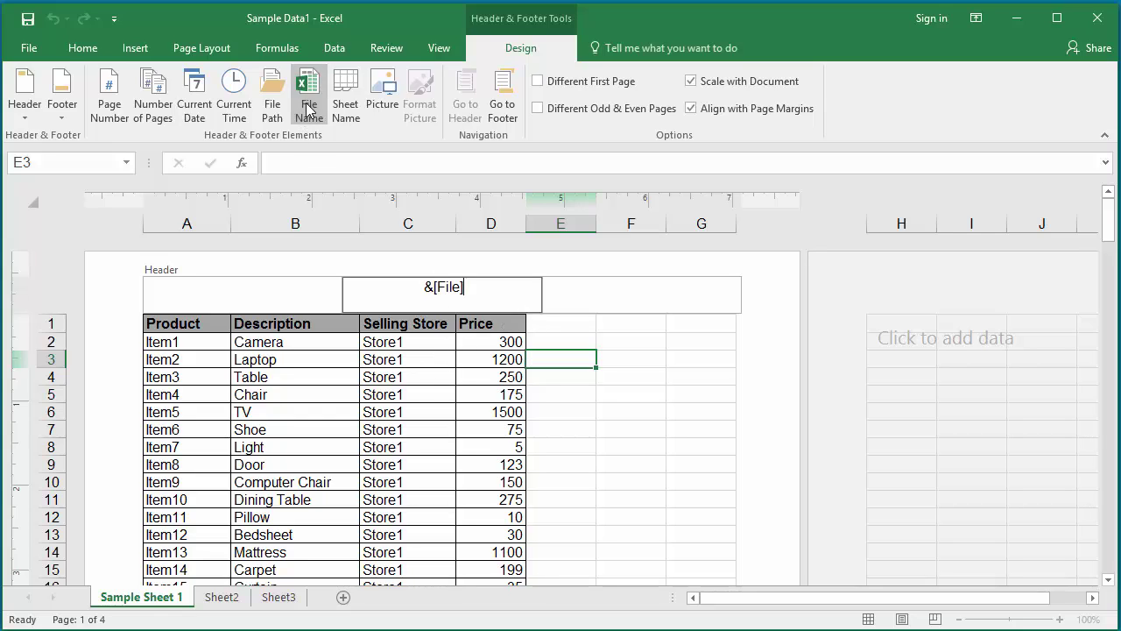
{"action": "left_click", "coordinate": [565, 345]}
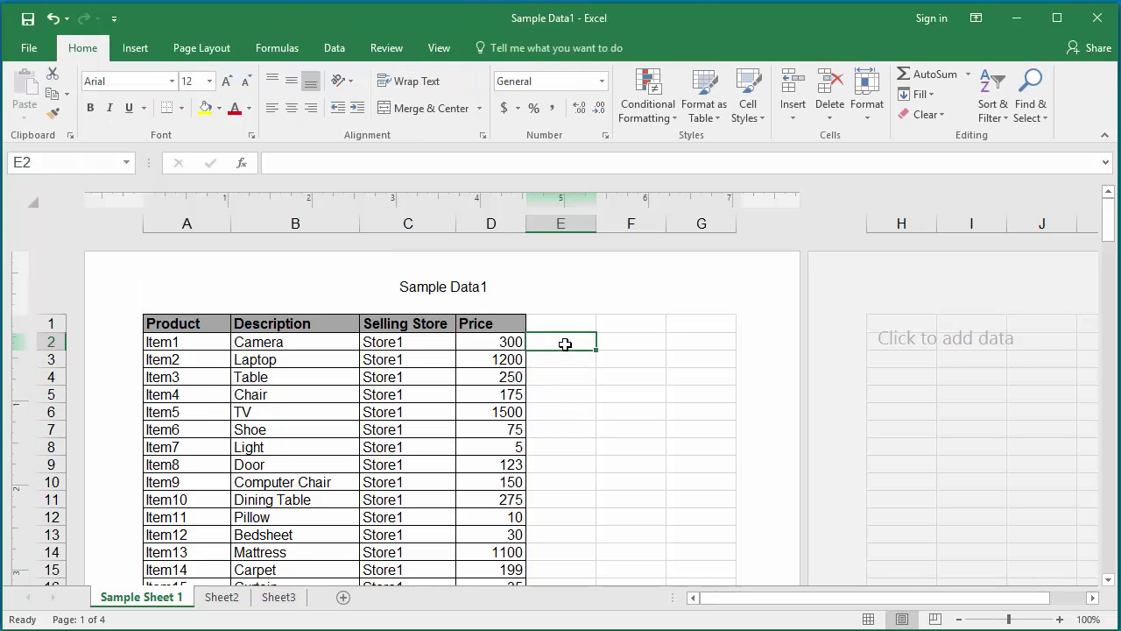
Replace the file name code in the center header section with the Sheet Name element
{"action": "left_click", "coordinate": [476, 292]}
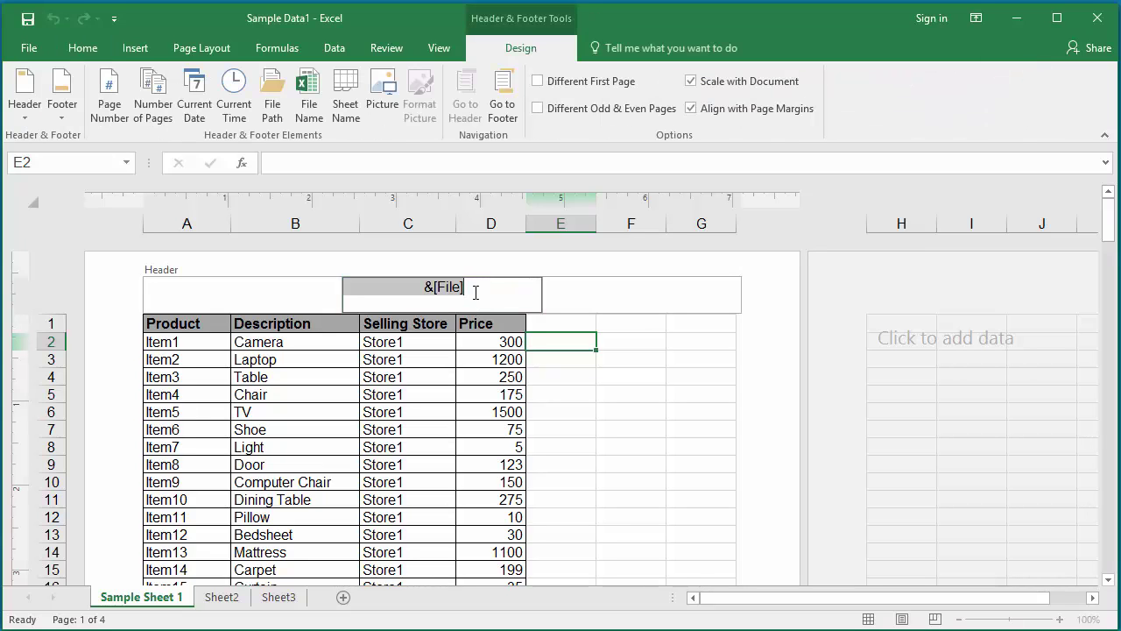
{"action": "key", "text": "Delete"}
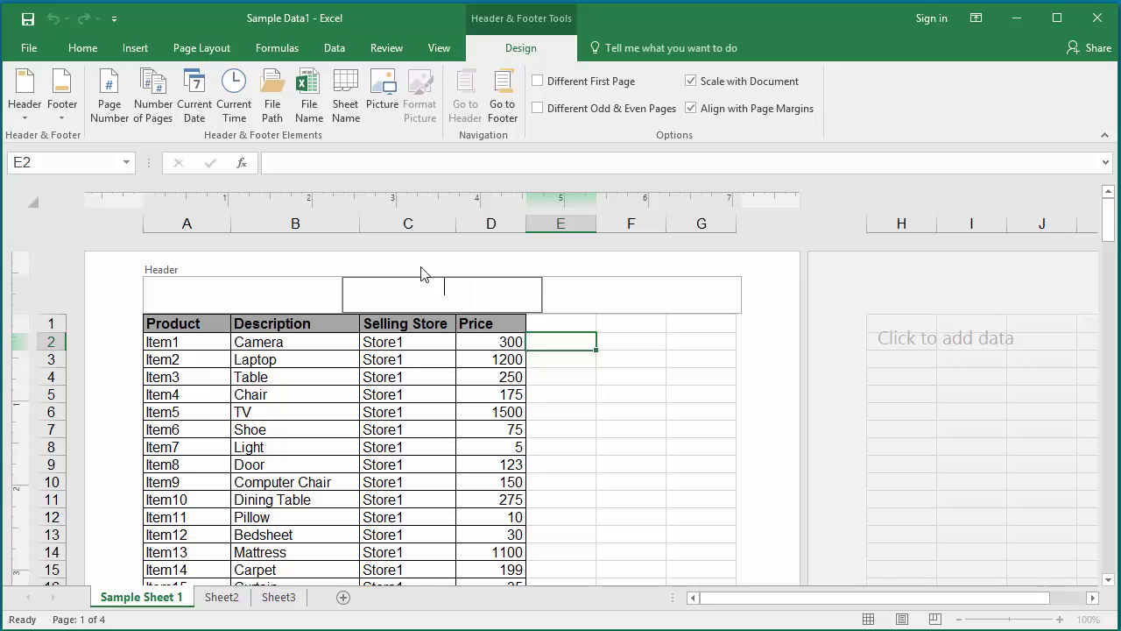
{"action": "left_click", "coordinate": [346, 98]}
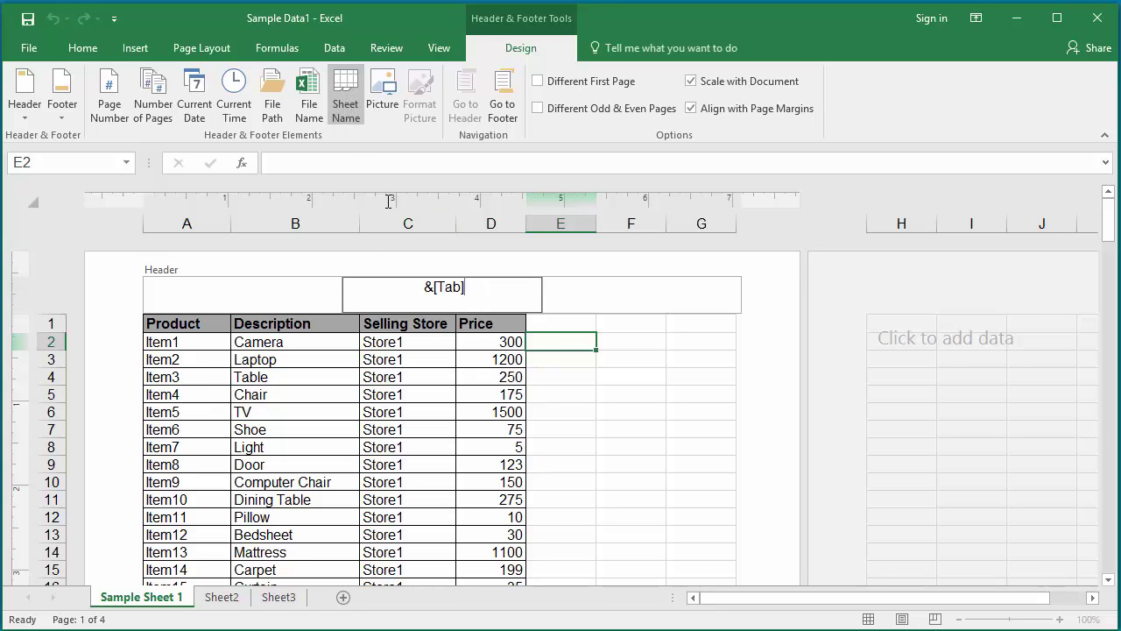
{"action": "left_click", "coordinate": [574, 367]}
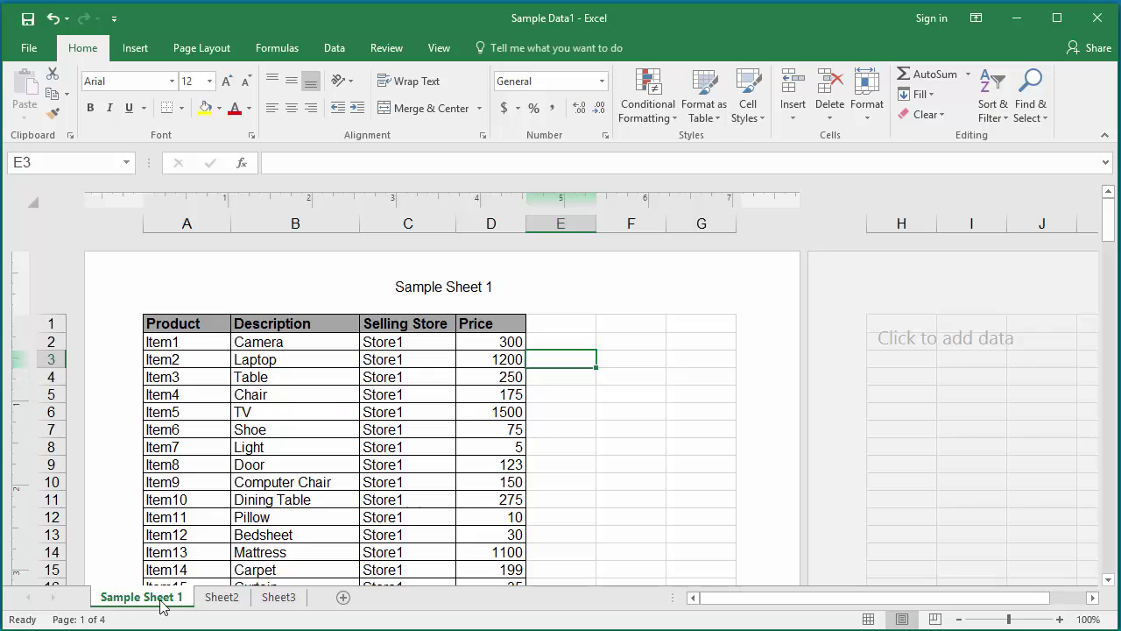
View the picture sources available for the header and replace the sheet name code in the center section with the File Name element
{"action": "left_click", "coordinate": [487, 298]}
{"action": "key", "text": "Delete"}
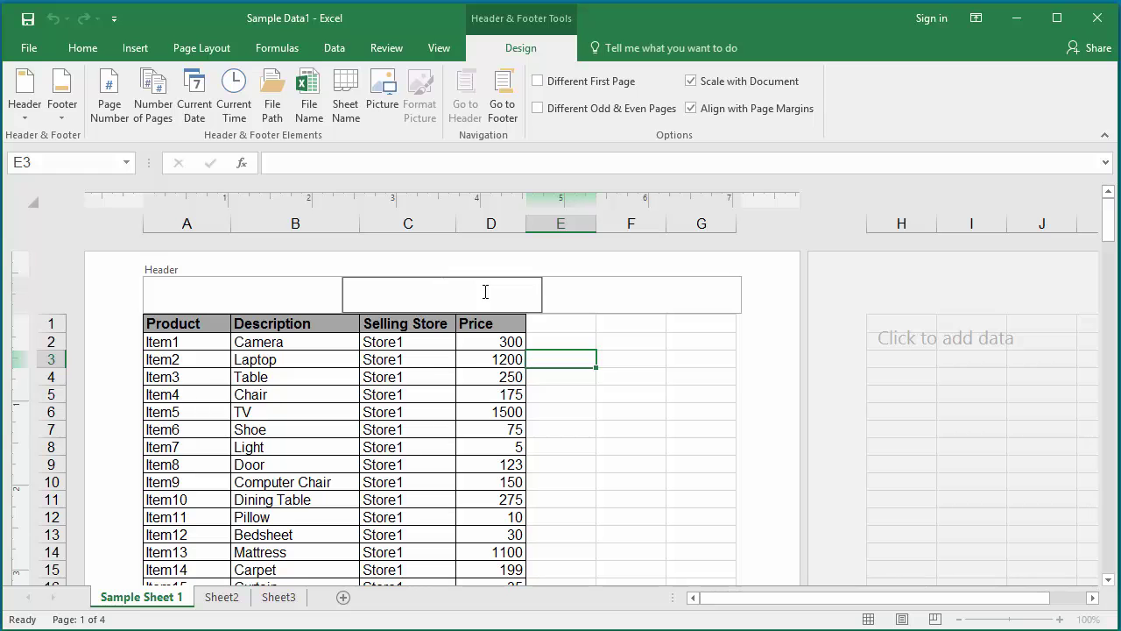
{"action": "left_click", "coordinate": [382, 97]}
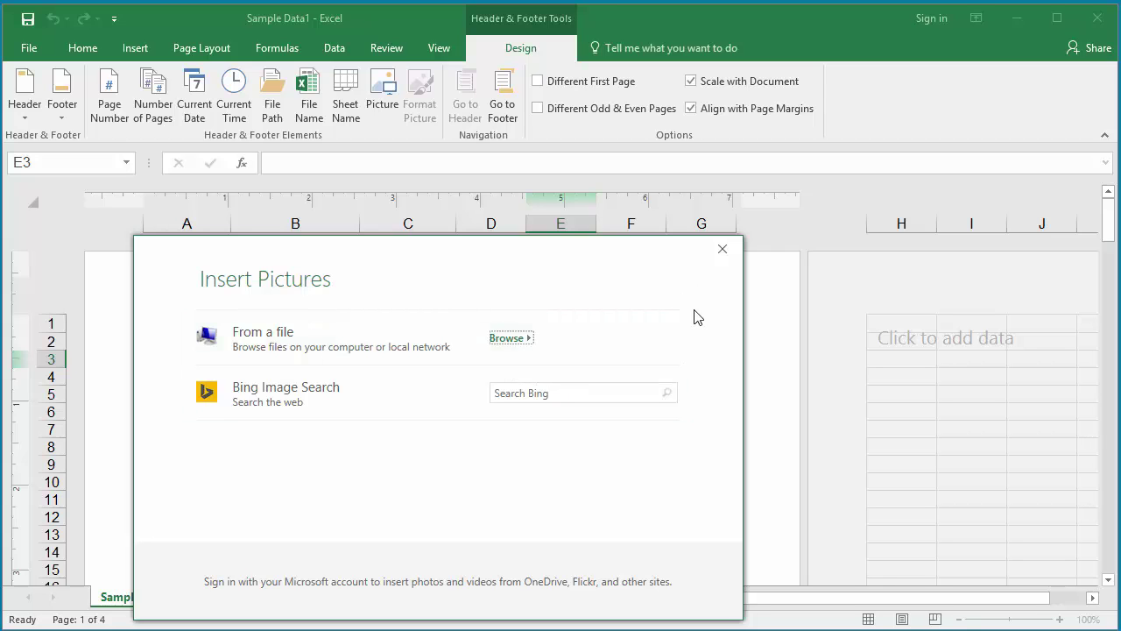
{"action": "left_click", "coordinate": [724, 251]}
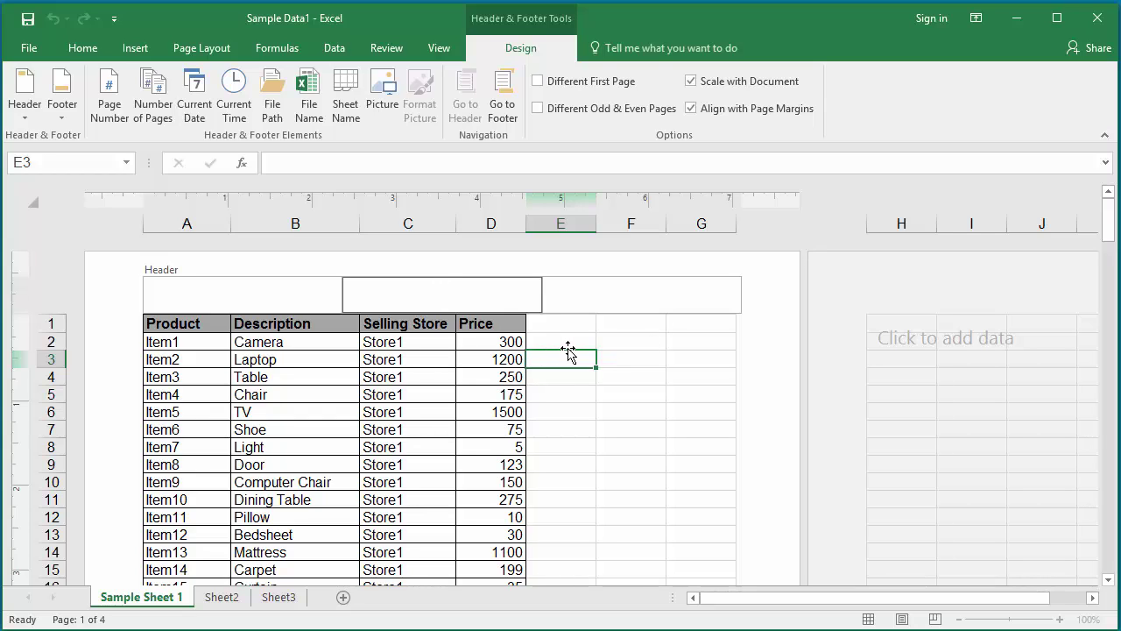
{"action": "left_click", "coordinate": [307, 113]}
{"action": "left_click", "coordinate": [546, 326]}
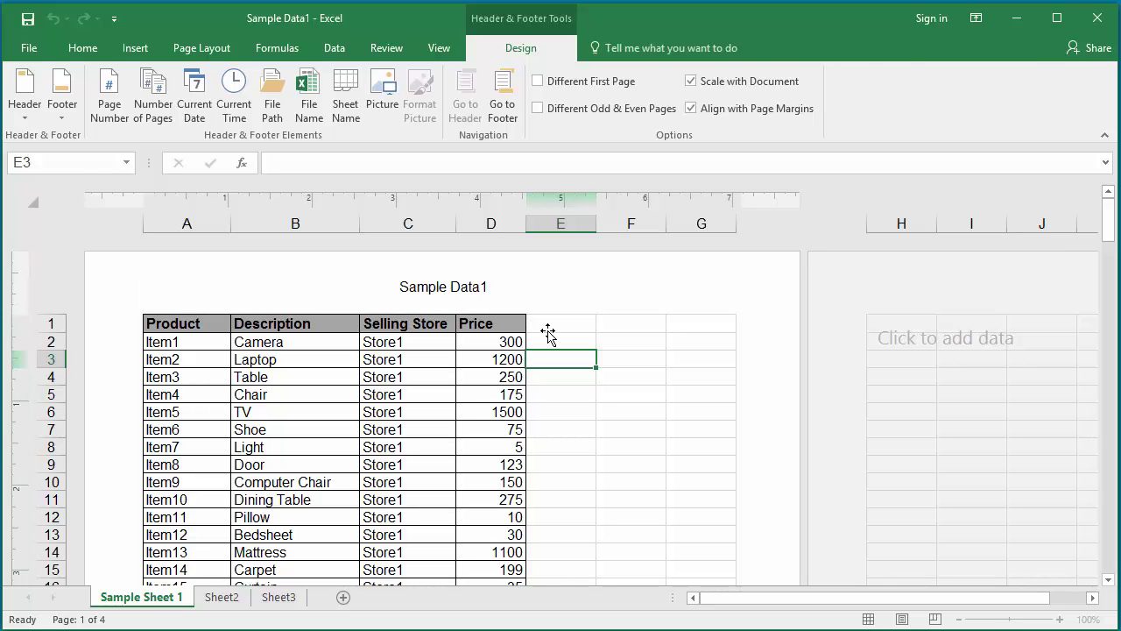
Replace the file name code in the center header section with the text "R&&D Department"
{"action": "left_click", "coordinate": [442, 290]}
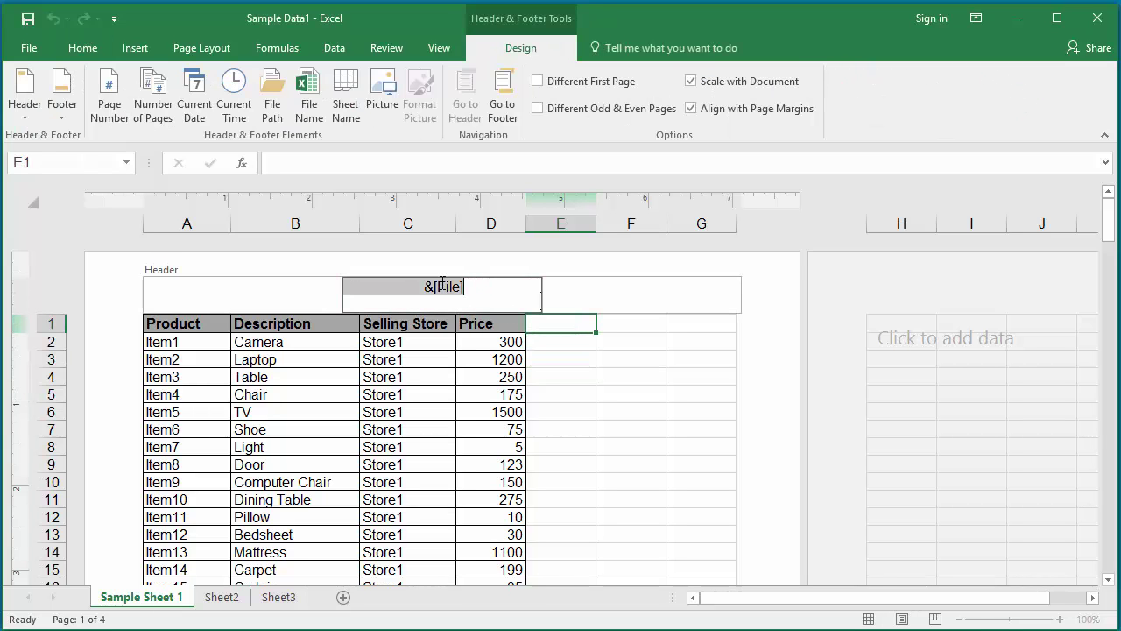
{"action": "key", "text": "Delete"}
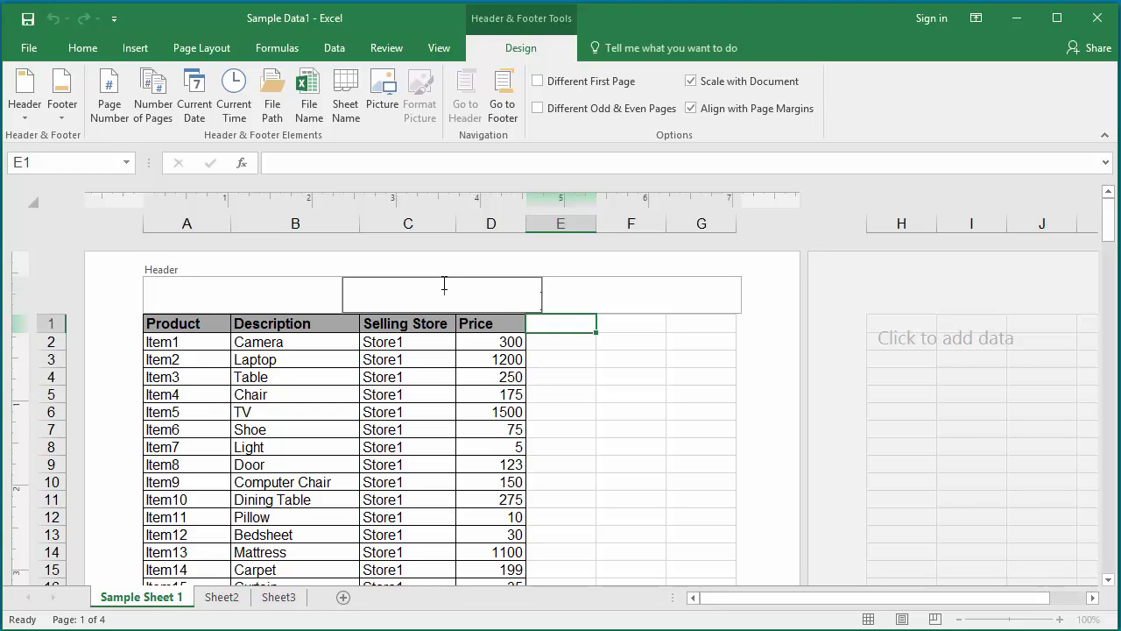
{"action": "type", "text": "B"}
{"action": "type", "text": "&&D"}
{"action": "type", "text": " Departm"}
{"action": "type", "text": "ent"}
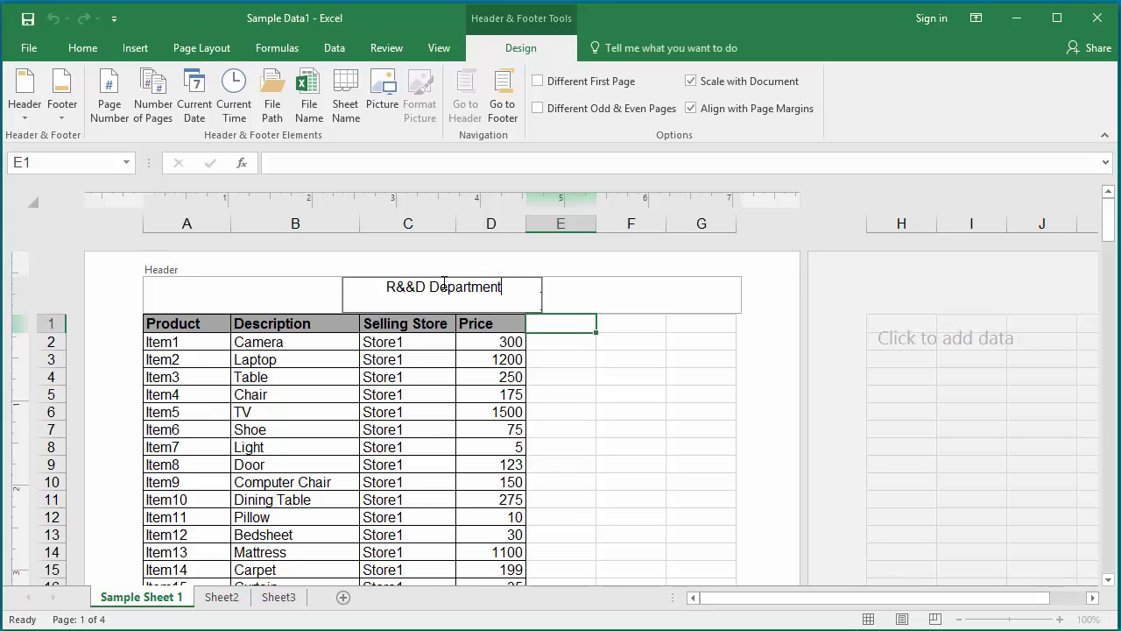
{"action": "left_click", "coordinate": [578, 362]}
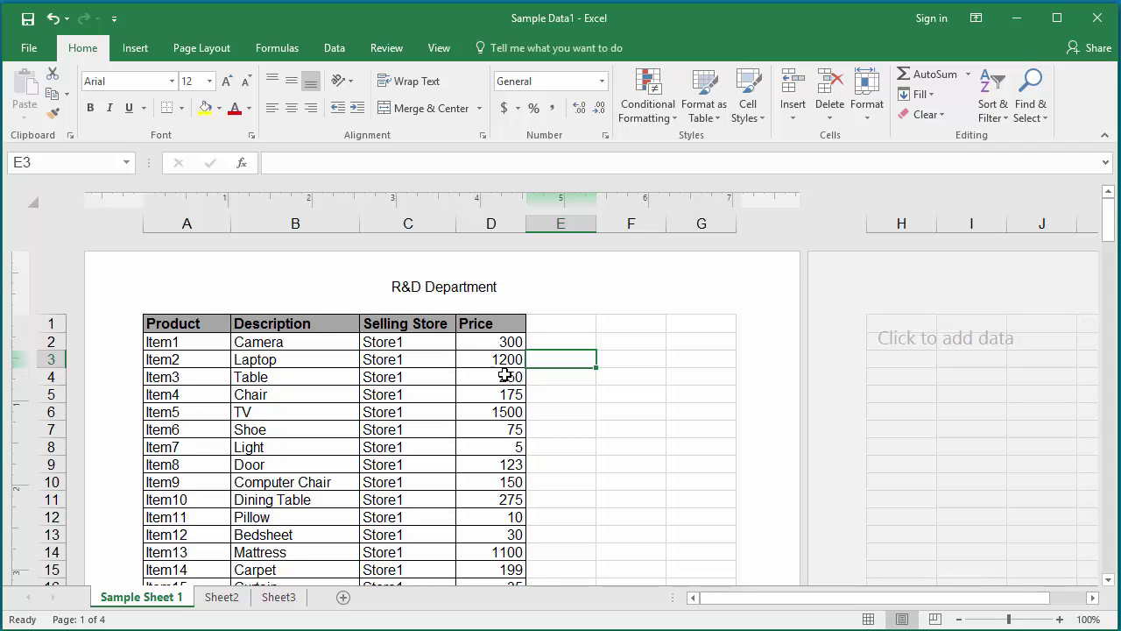
Examine the left, center and right sections of the footer at the end of the first page
{"action": "scroll", "coordinate": [587, 403], "scroll_direction": "down", "scroll_amount": 4}
{"action": "scroll", "coordinate": [588, 403], "scroll_direction": "down", "scroll_amount": 10}
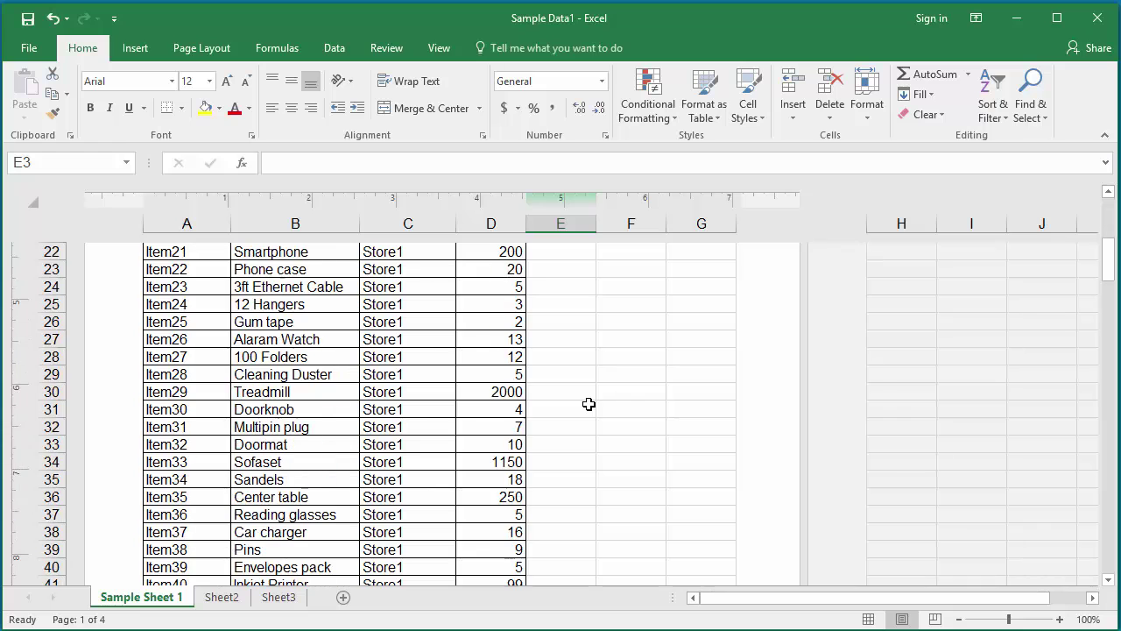
{"action": "left_click", "coordinate": [436, 381]}
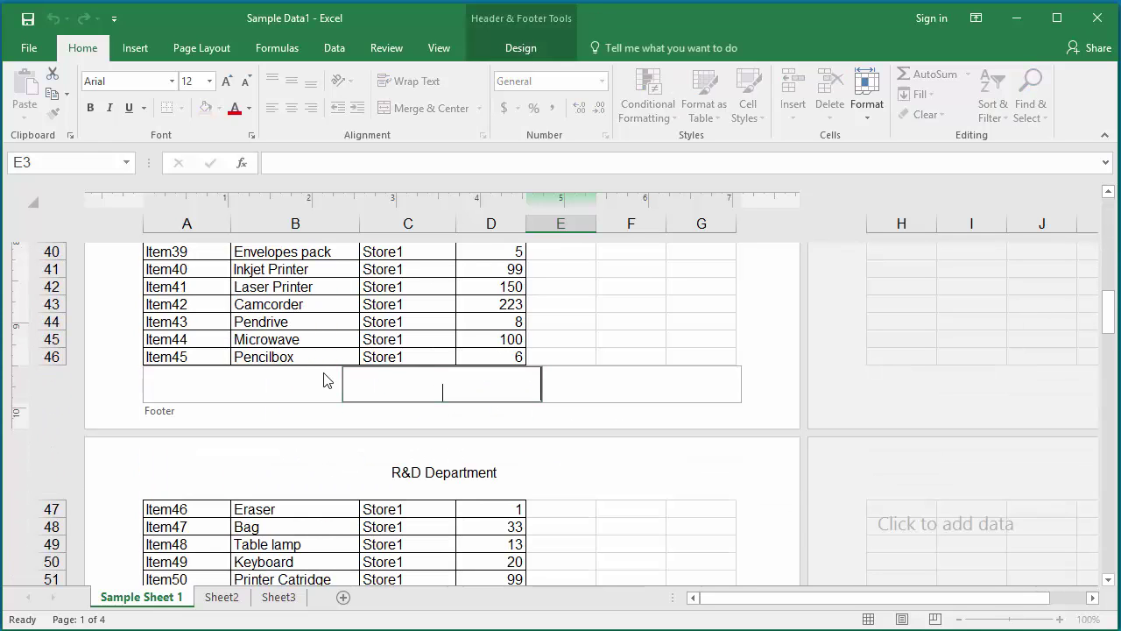
{"action": "left_click", "coordinate": [308, 382]}
{"action": "left_click", "coordinate": [516, 386]}
{"action": "left_click", "coordinate": [633, 396]}
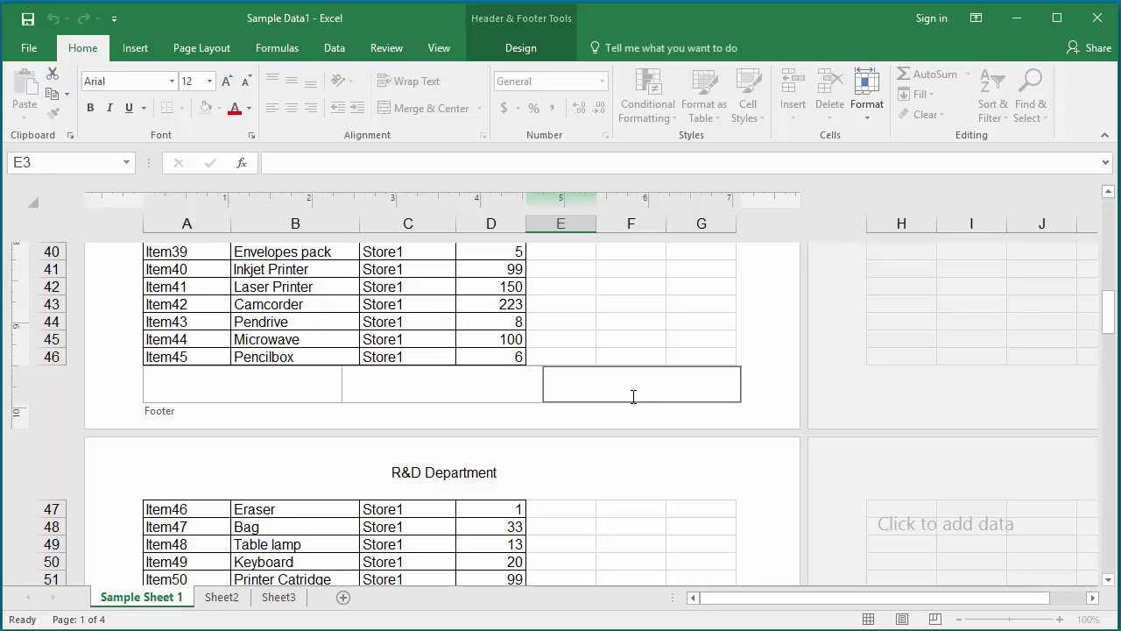
{"action": "left_click", "coordinate": [614, 309]}
Delete the department text from the center header section of the first page
{"action": "scroll", "coordinate": [614, 308], "scroll_direction": "up", "scroll_amount": 15}
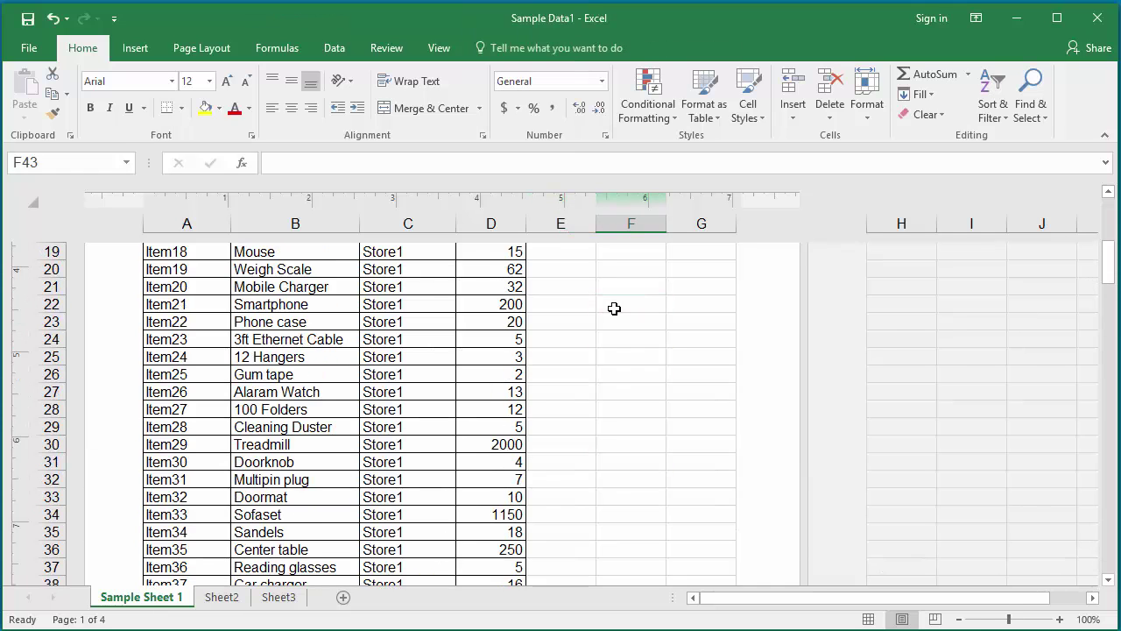
{"action": "left_click", "coordinate": [495, 291]}
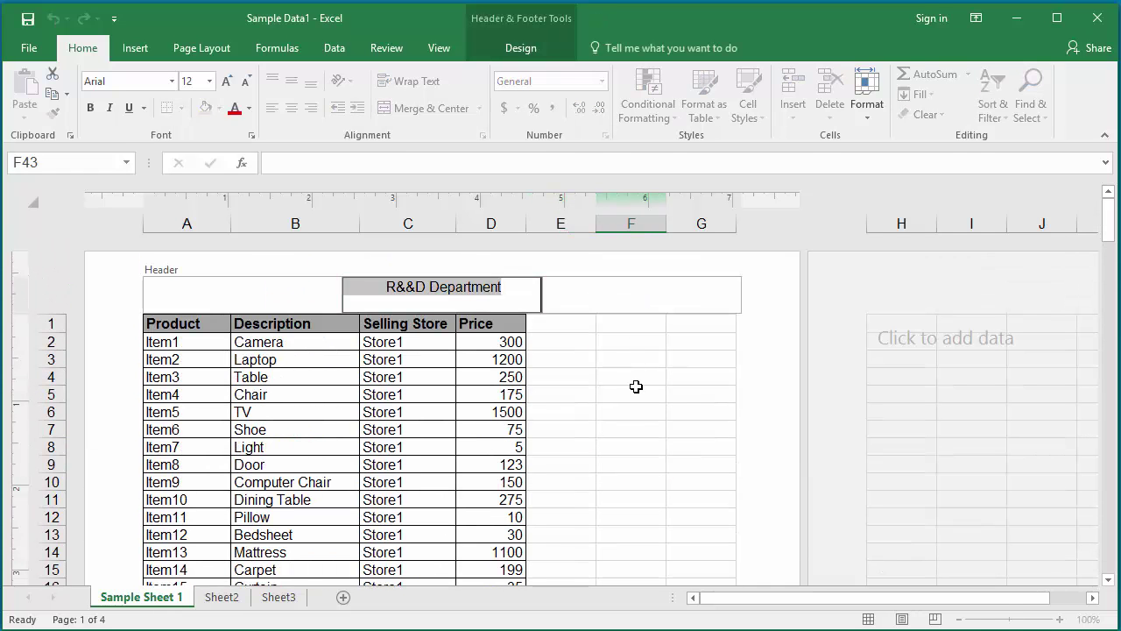
{"action": "key", "text": "Delete"}
{"action": "left_click", "coordinate": [571, 330]}
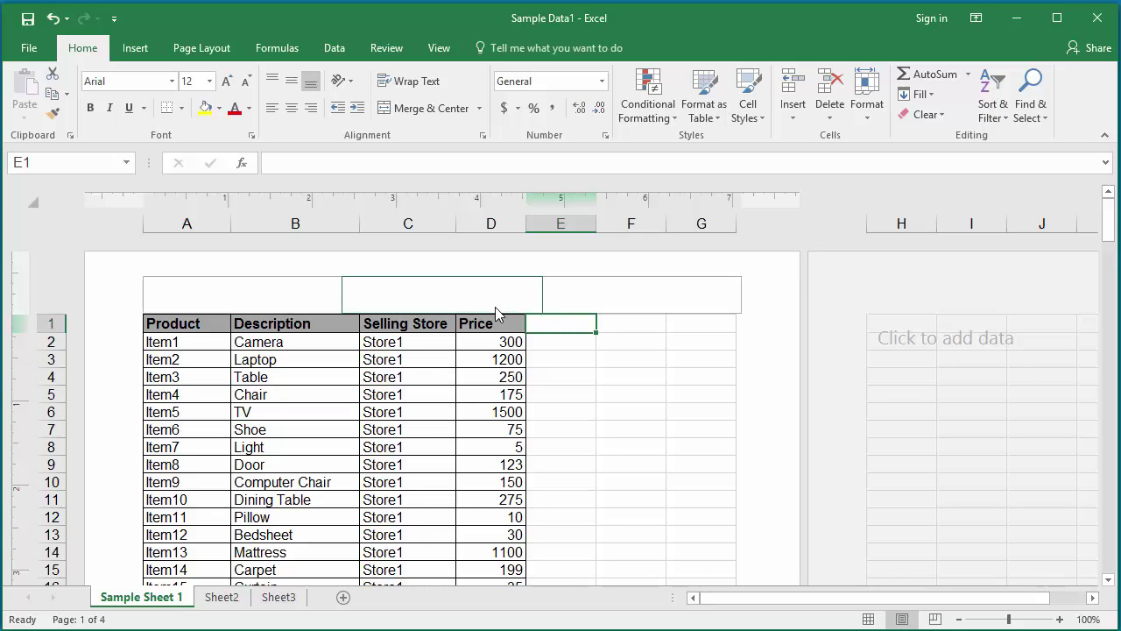
Enable Different First Page and enter "First page header" in the center section of the first page's header
{"action": "left_click", "coordinate": [438, 295]}
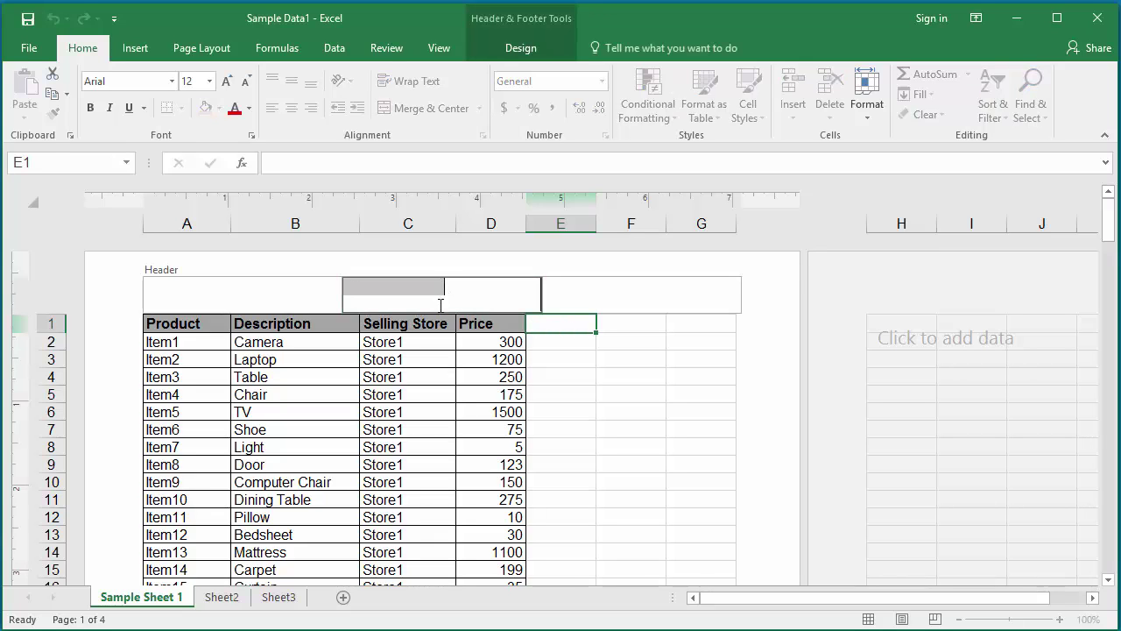
{"action": "left_click", "coordinate": [524, 39]}
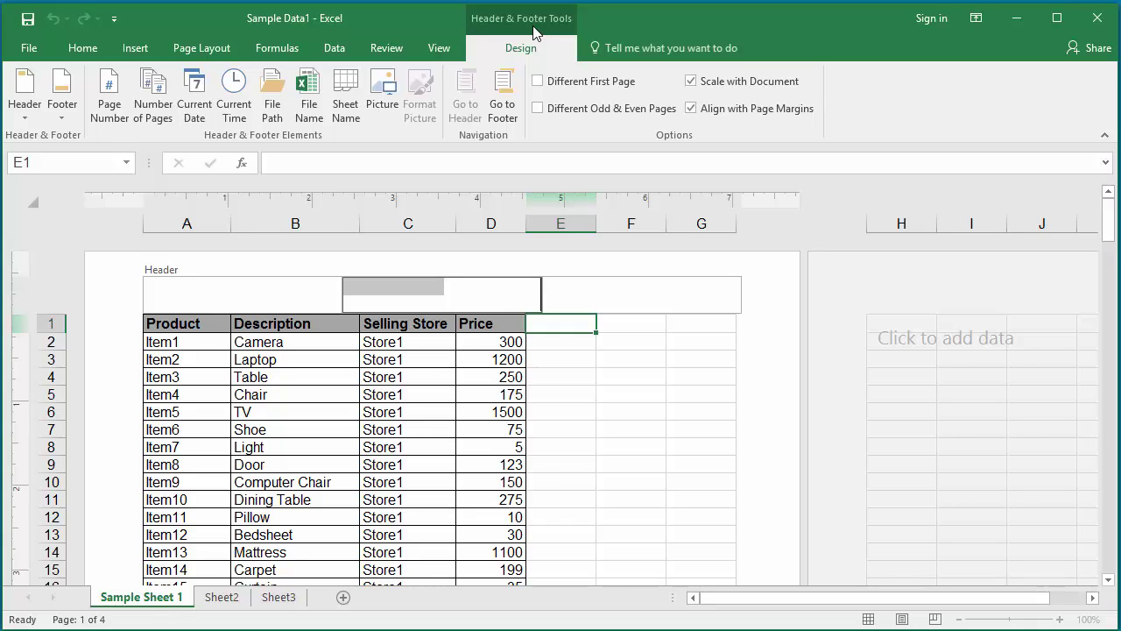
{"action": "left_click", "coordinate": [538, 82]}
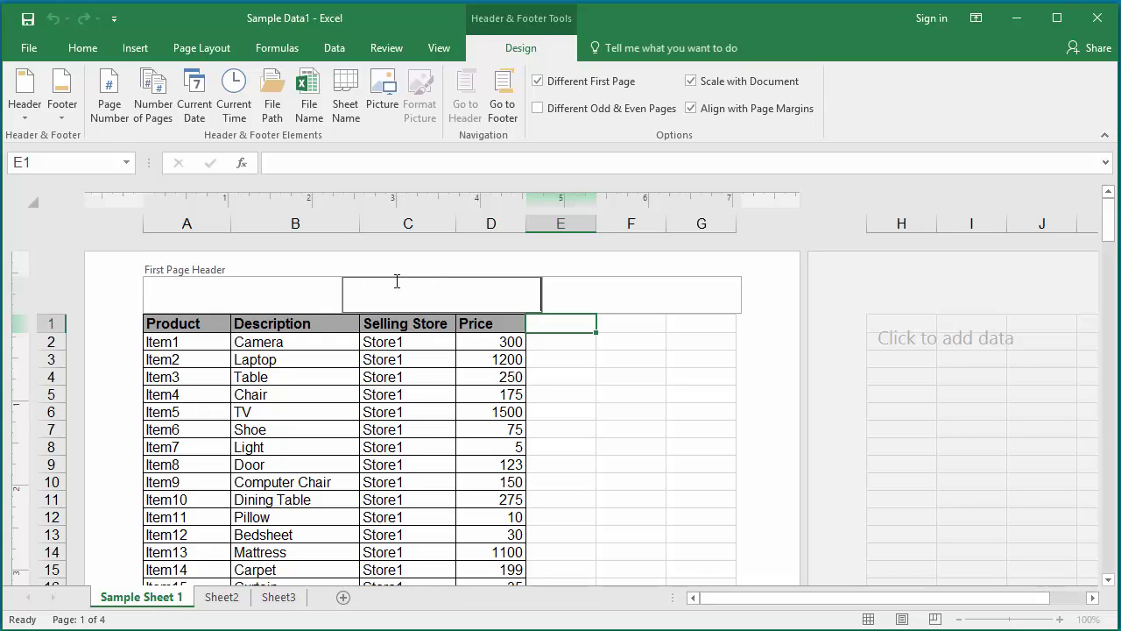
{"action": "type", "text": "First page header"}
{"action": "left_click", "coordinate": [588, 436]}
Enter "Subsequent page header" in the center header section of the second page
{"action": "scroll", "coordinate": [591, 434], "scroll_direction": "down", "scroll_amount": 5}
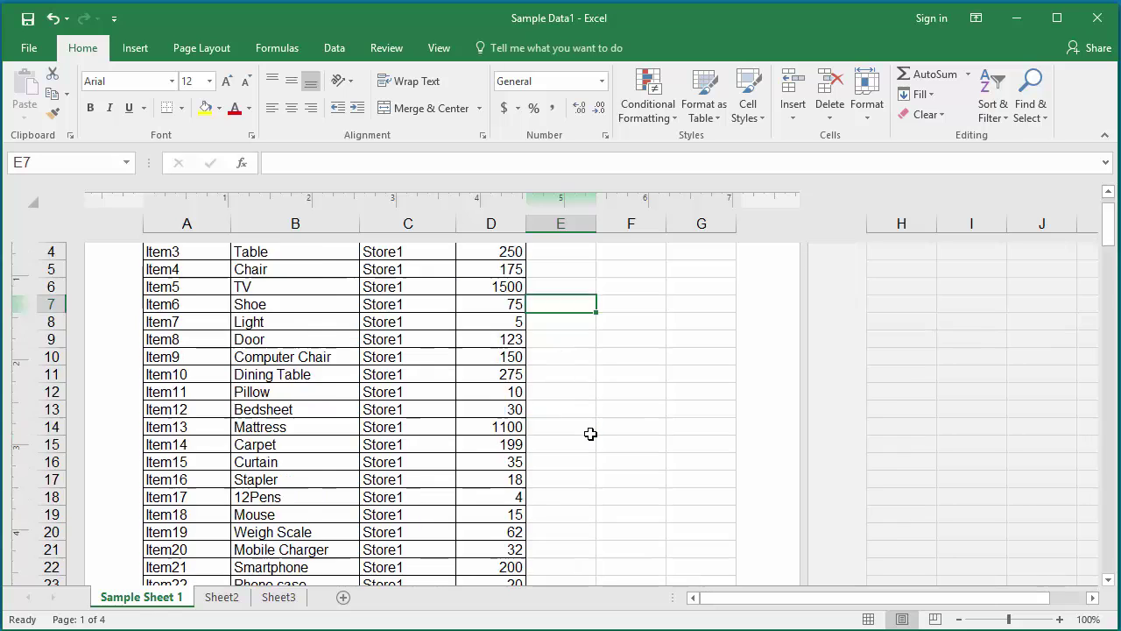
{"action": "scroll", "coordinate": [590, 434], "scroll_direction": "down", "scroll_amount": 10}
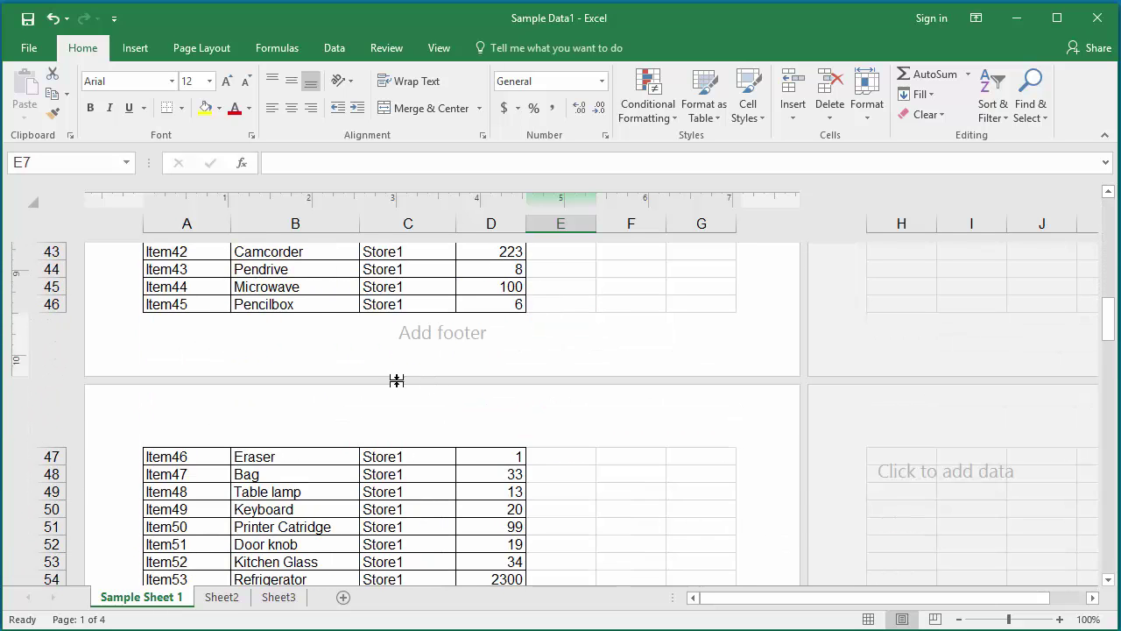
{"action": "left_click", "coordinate": [404, 423]}
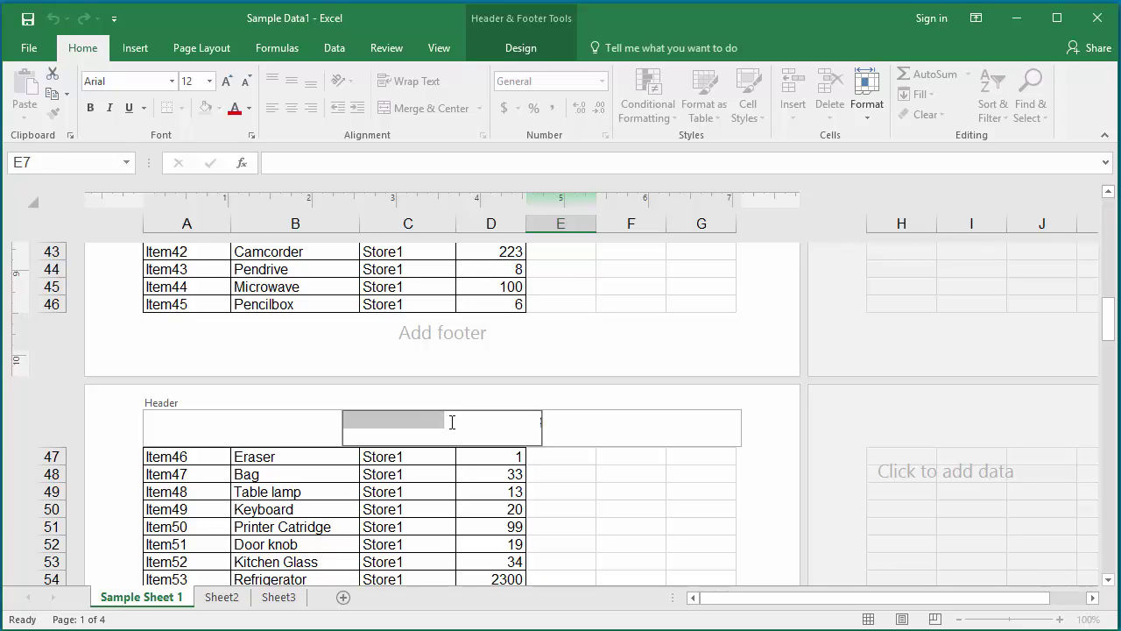
{"action": "key", "text": "Delete"}
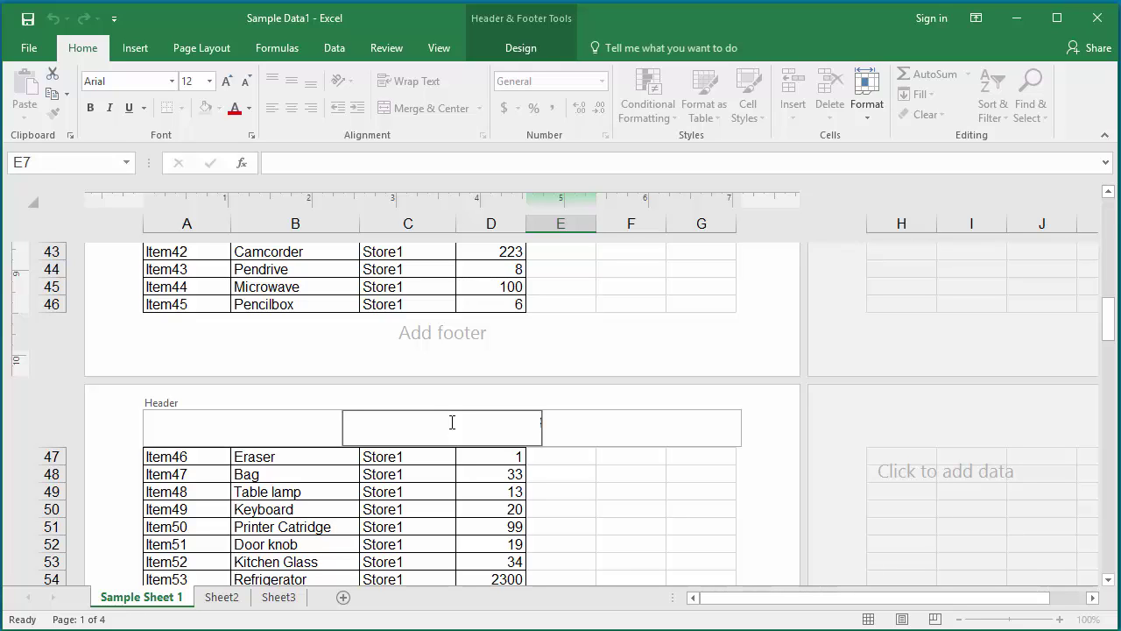
{"action": "type", "text": "Subsequent page header"}
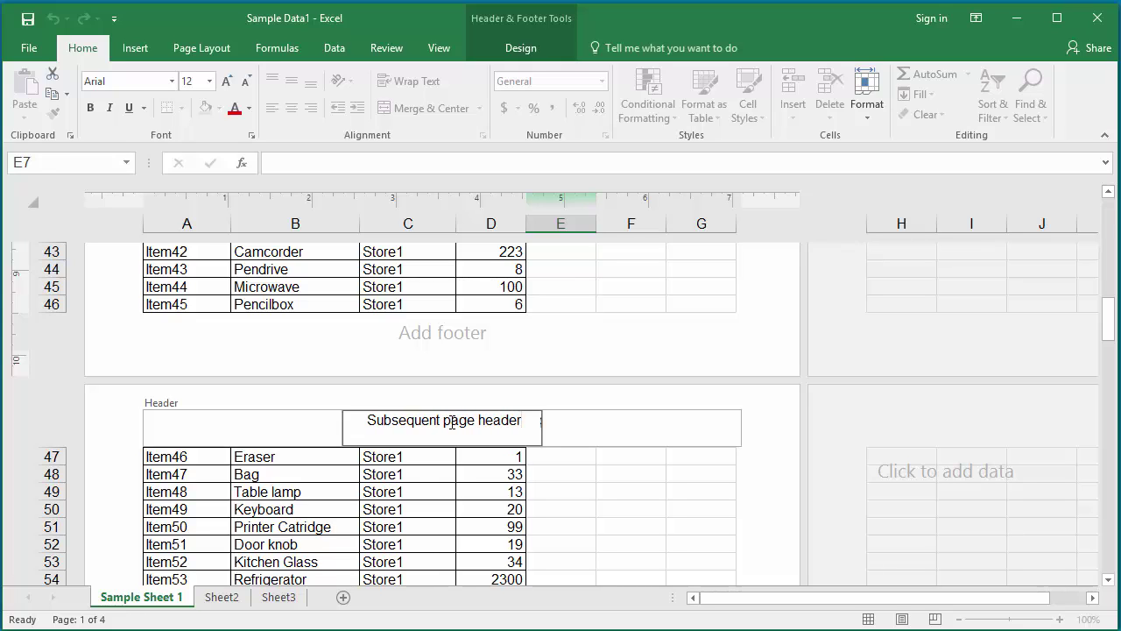
Finish the second page's header and delete the "First page header" text from the first page's center header section
{"action": "left_click", "coordinate": [589, 487]}
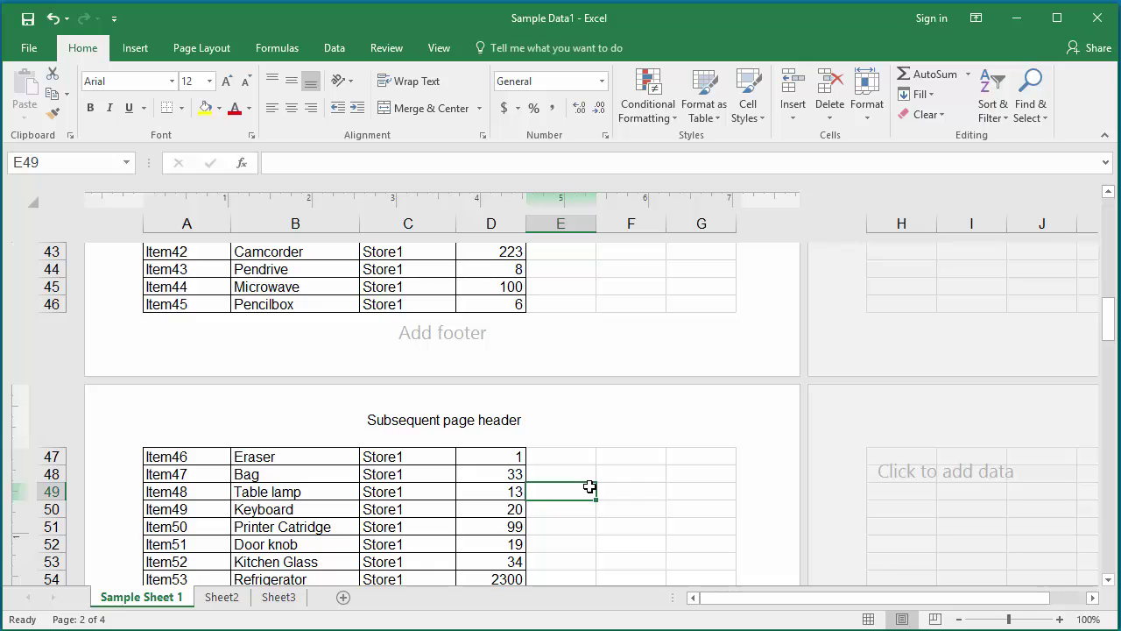
{"action": "scroll", "coordinate": [589, 487], "scroll_direction": "down", "scroll_amount": 13}
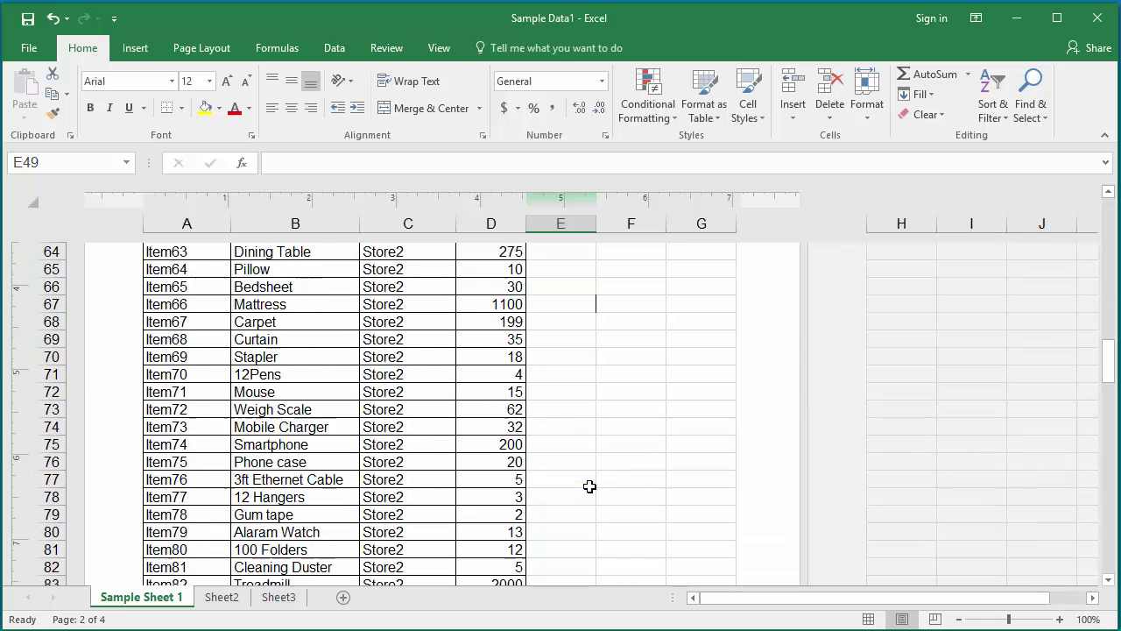
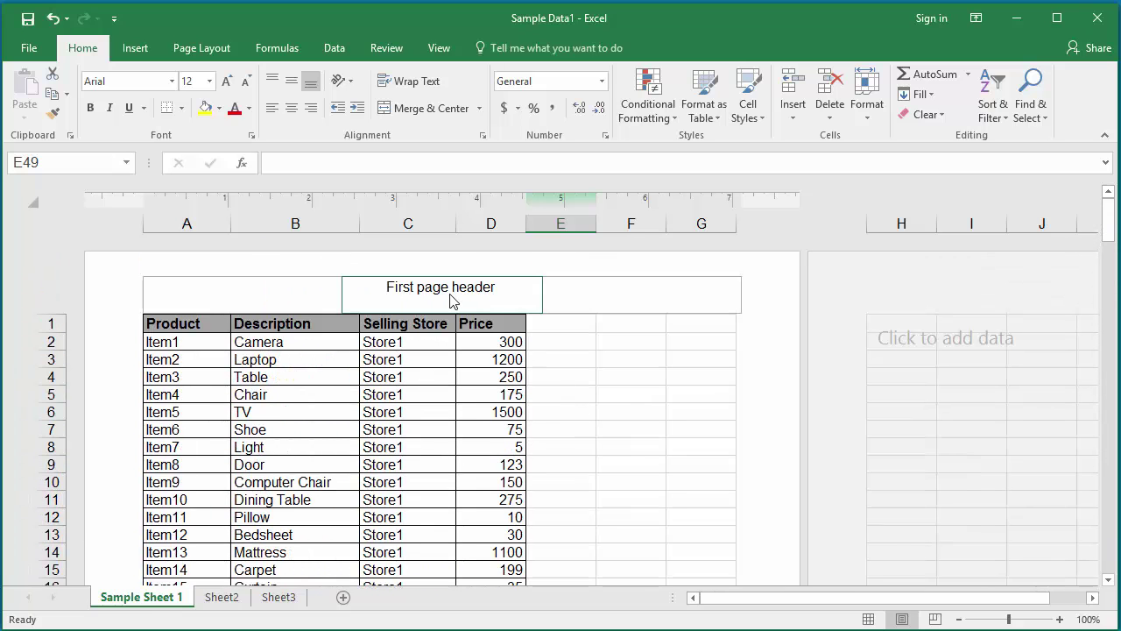
{"action": "left_click", "coordinate": [450, 295]}
{"action": "key", "text": "Delete"}
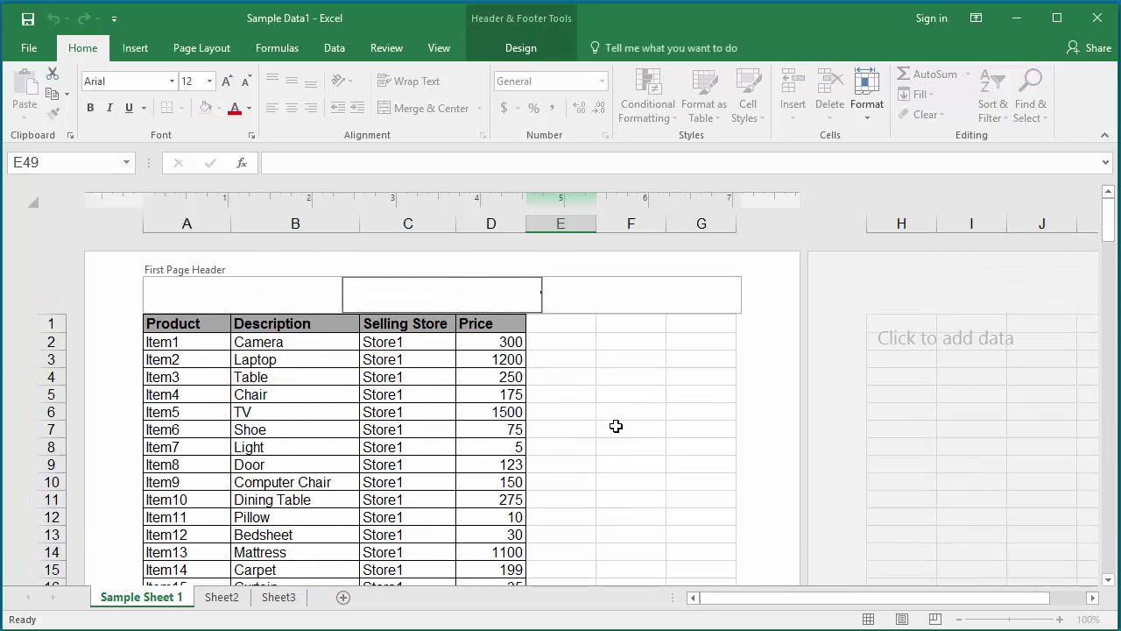
{"action": "key", "text": "ctrl+z"}
{"action": "left_click", "coordinate": [613, 425]}
Delete the "Subsequent page header" text from the center header section of the second page
{"action": "scroll", "coordinate": [613, 426], "scroll_direction": "down", "scroll_amount": 12}
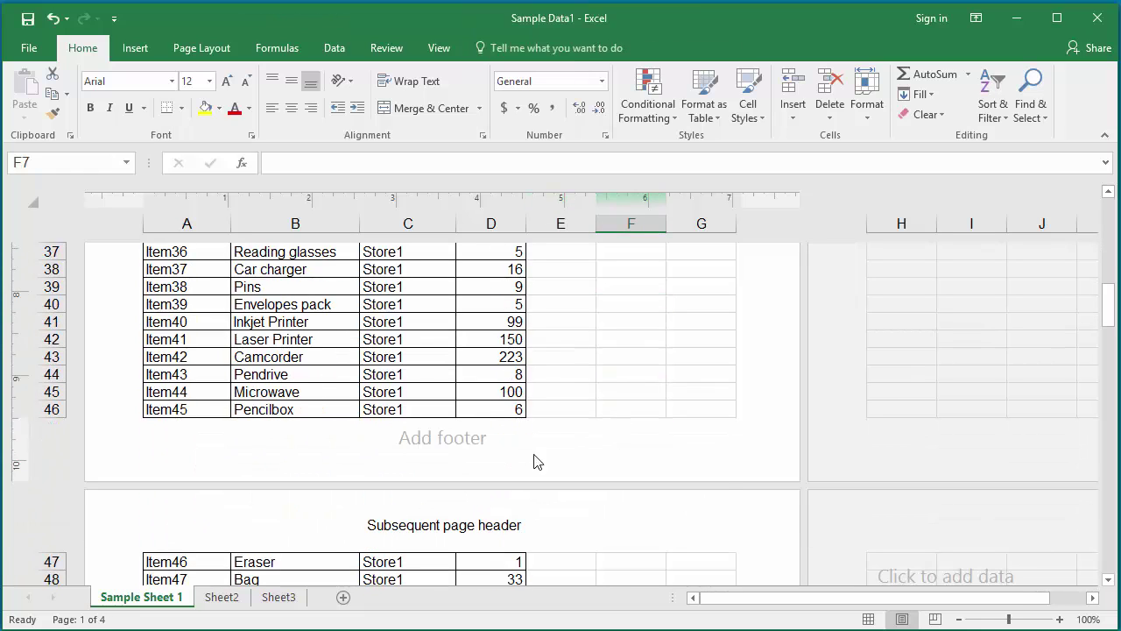
{"action": "left_click", "coordinate": [466, 523]}
{"action": "key", "text": "Delete"}
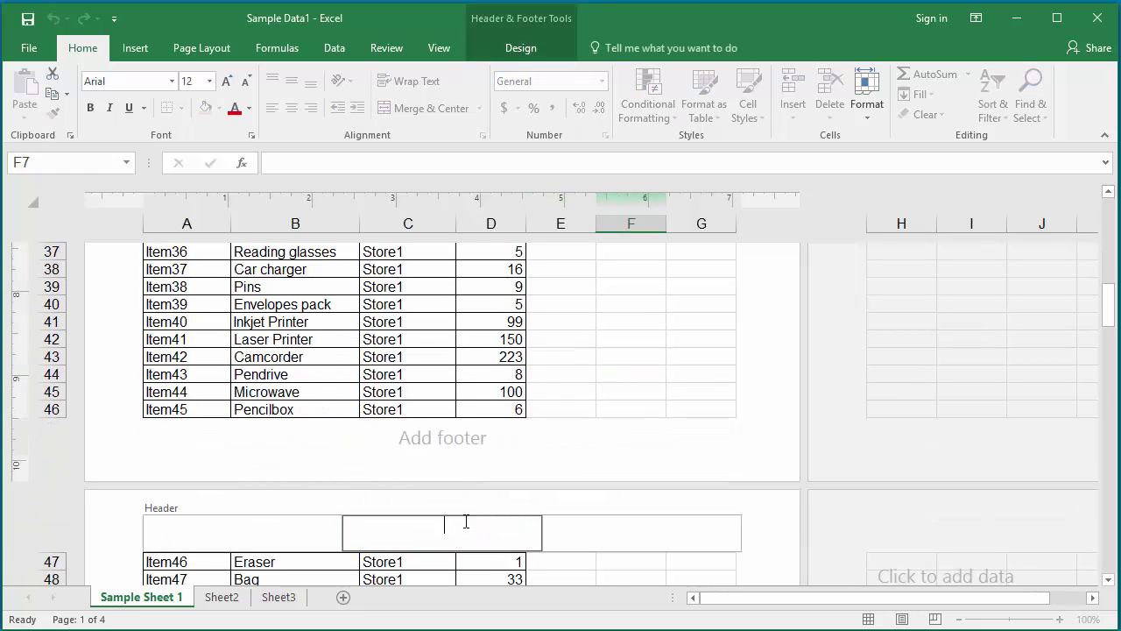
{"action": "left_click", "coordinate": [632, 372]}
Turn off the Different First Page option for the first page's header
{"action": "scroll", "coordinate": [633, 368], "scroll_direction": "up", "scroll_amount": 15}
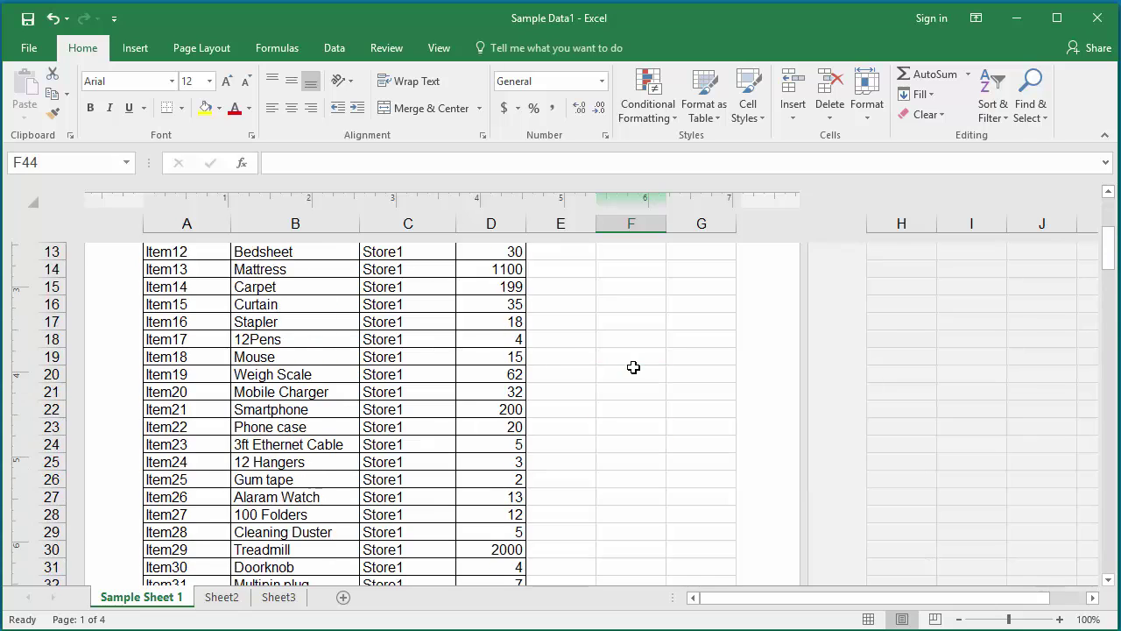
{"action": "left_click", "coordinate": [576, 355]}
{"action": "left_click", "coordinate": [461, 295]}
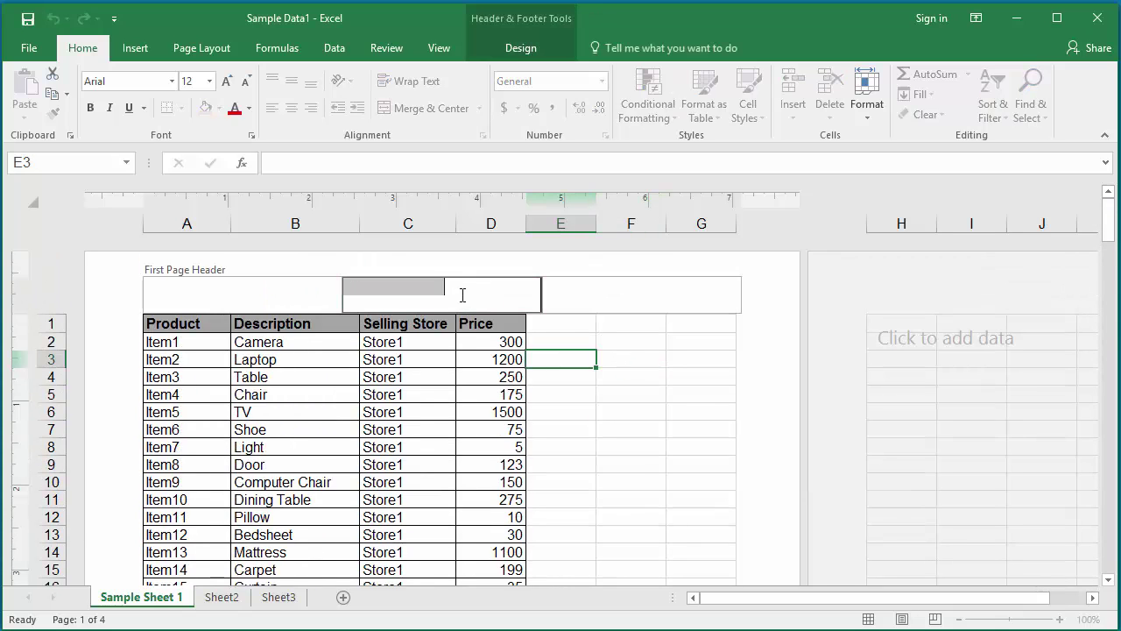
{"action": "left_click", "coordinate": [512, 39]}
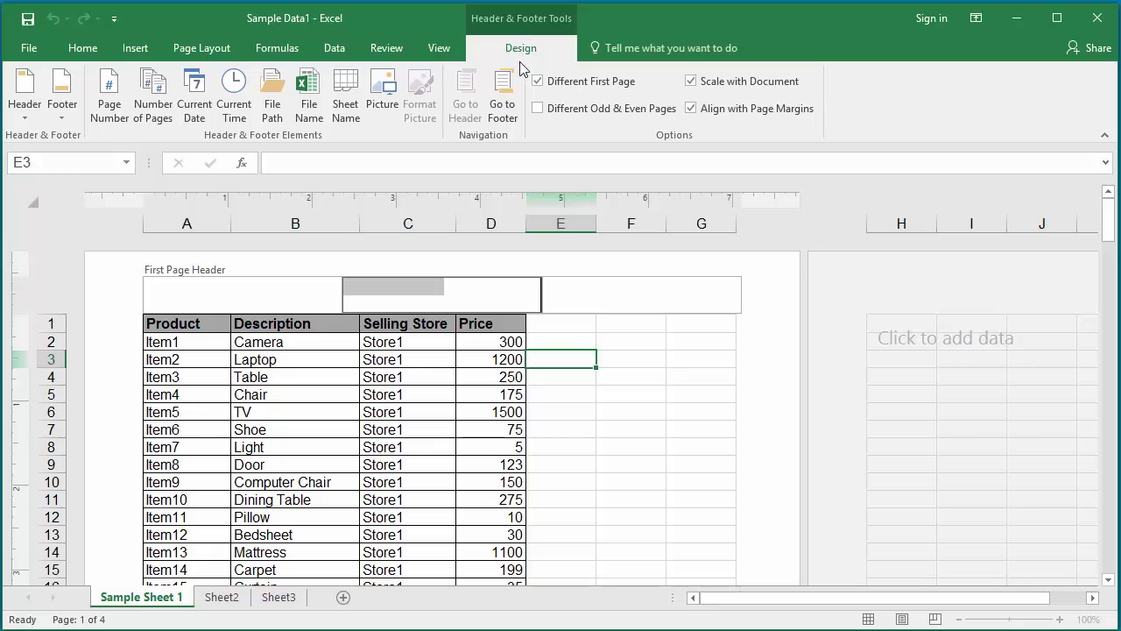
{"action": "left_click", "coordinate": [538, 81]}
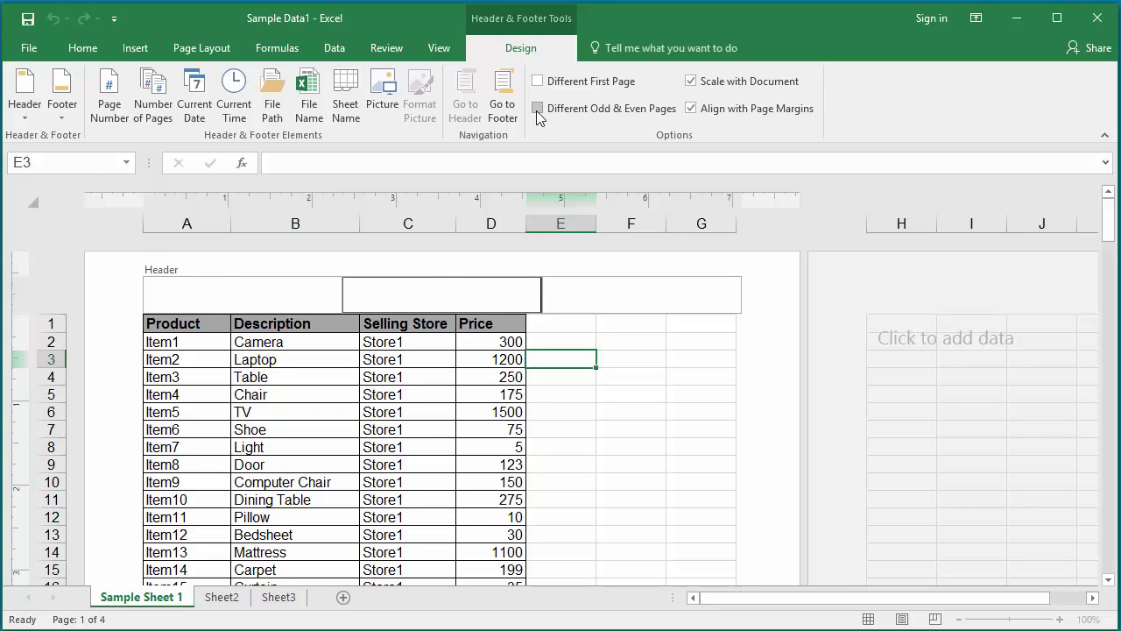
Enable Different Odd & Even Pages and enter "Odd page header" in the center header section of the first page
{"action": "left_click", "coordinate": [536, 110]}
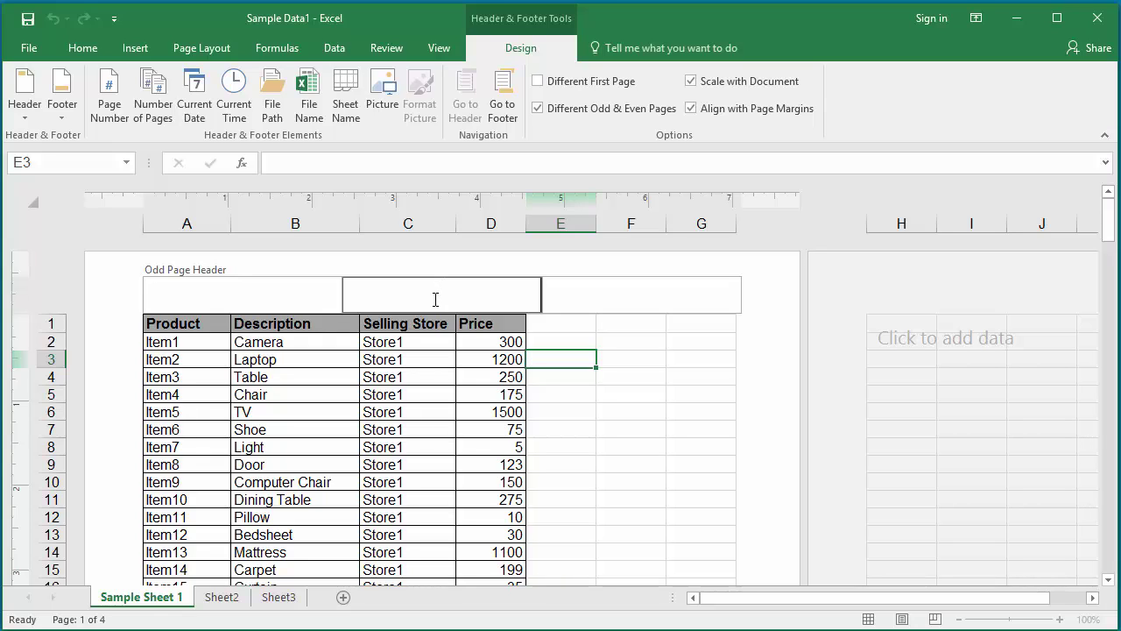
{"action": "type", "text": "Odd page header"}
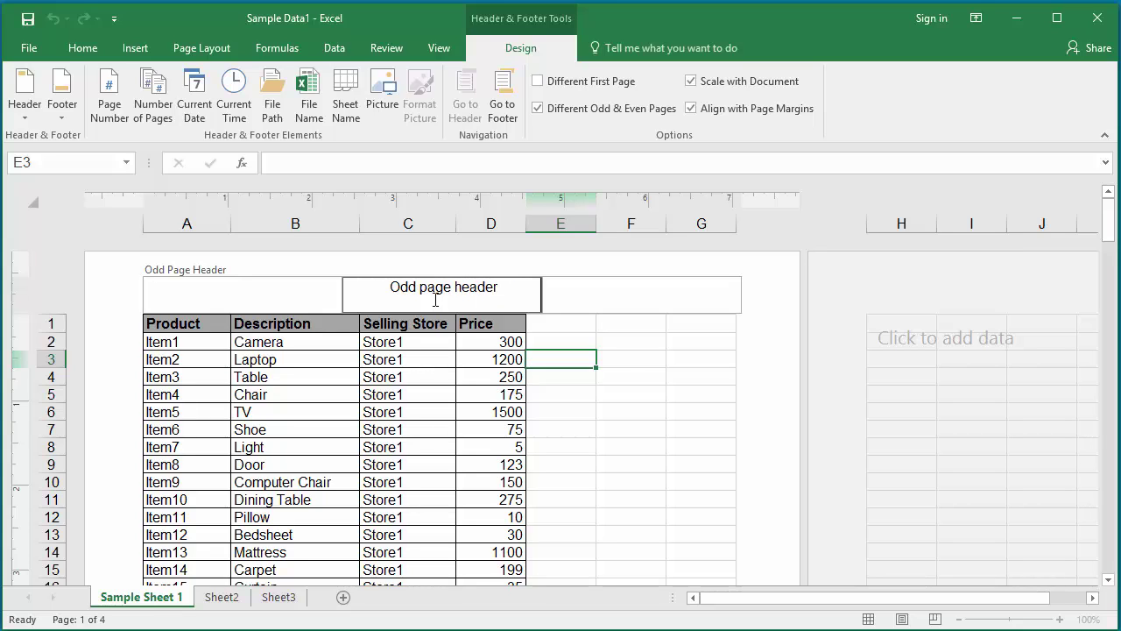
{"action": "left_click", "coordinate": [601, 402]}
Enter "Even page header" in the center section of the even page header on the second page
{"action": "scroll", "coordinate": [595, 403], "scroll_direction": "down", "scroll_amount": 3}
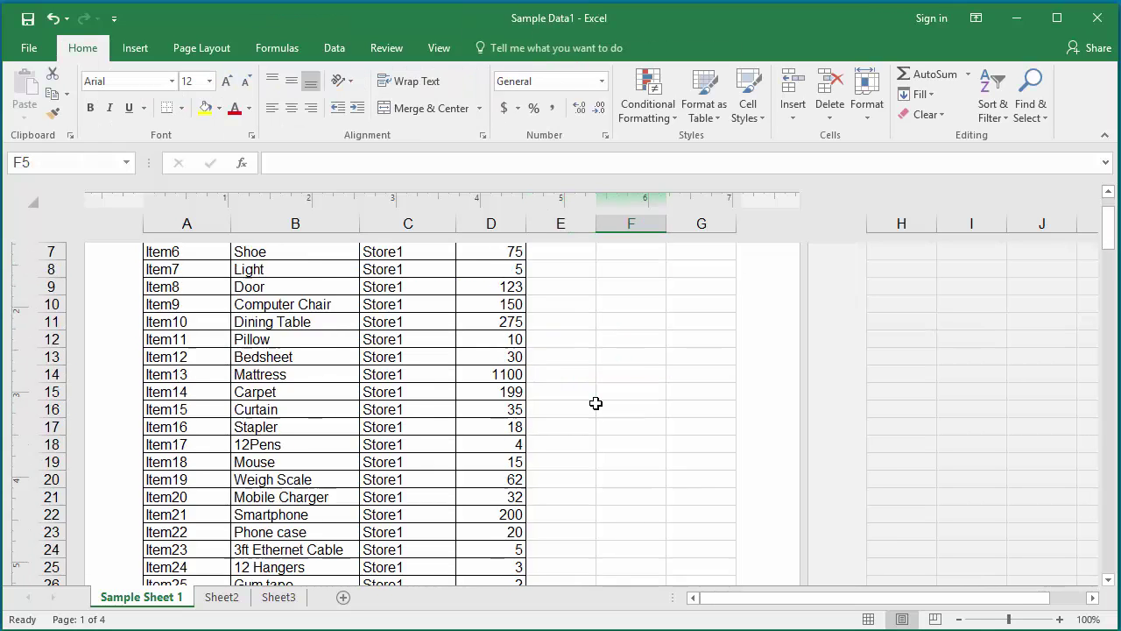
{"action": "scroll", "coordinate": [595, 403], "scroll_direction": "down", "scroll_amount": 13}
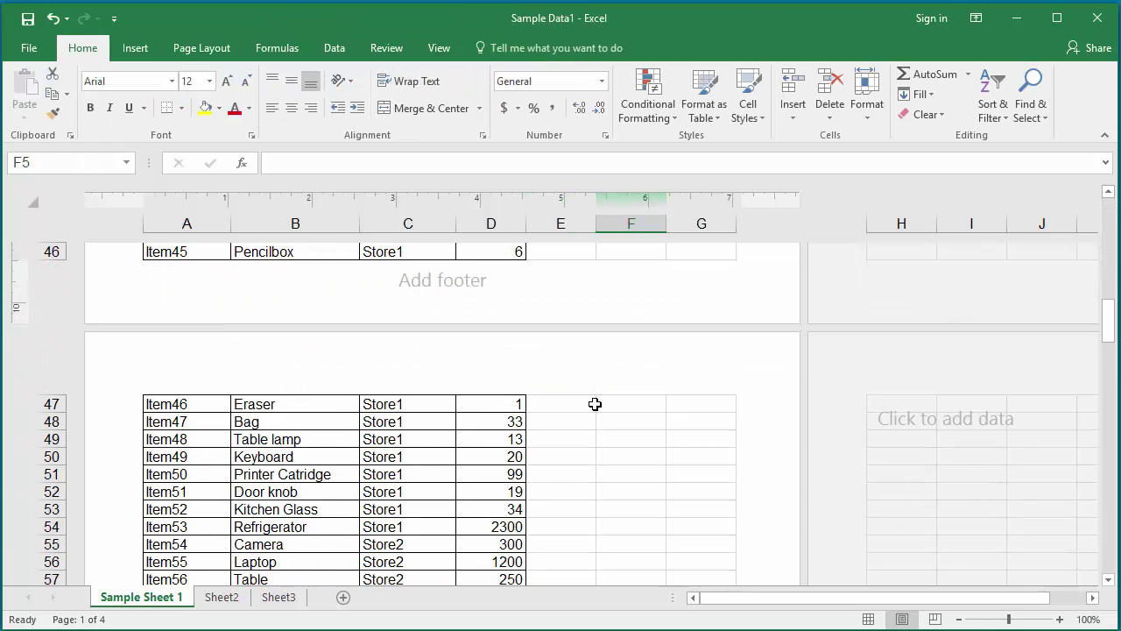
{"action": "left_click", "coordinate": [412, 370]}
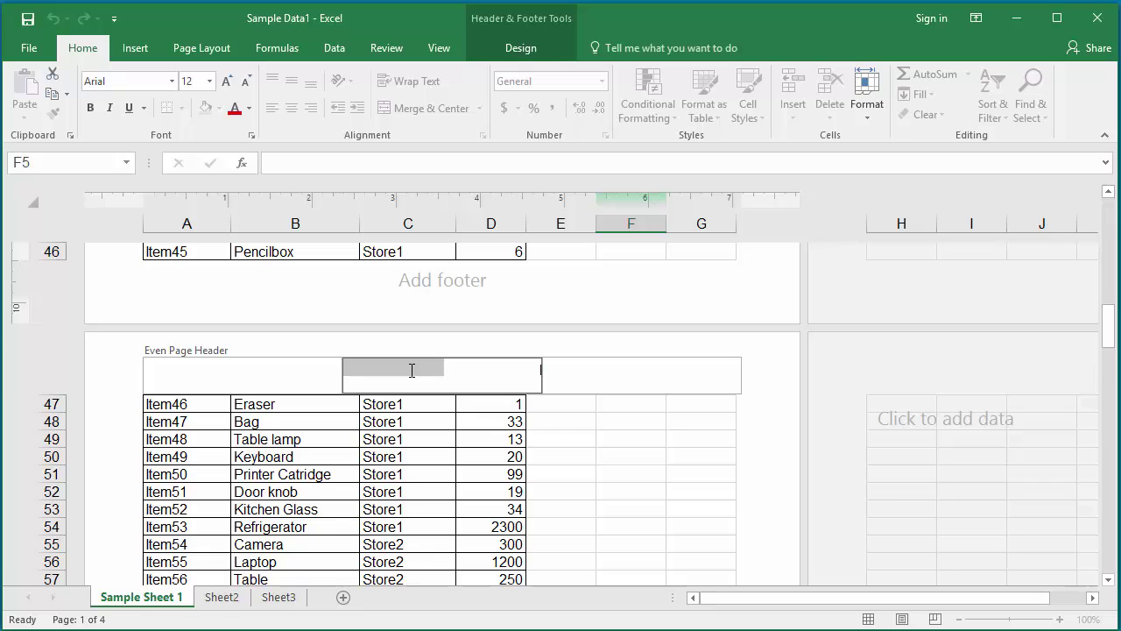
{"action": "type", "text": "Even"}
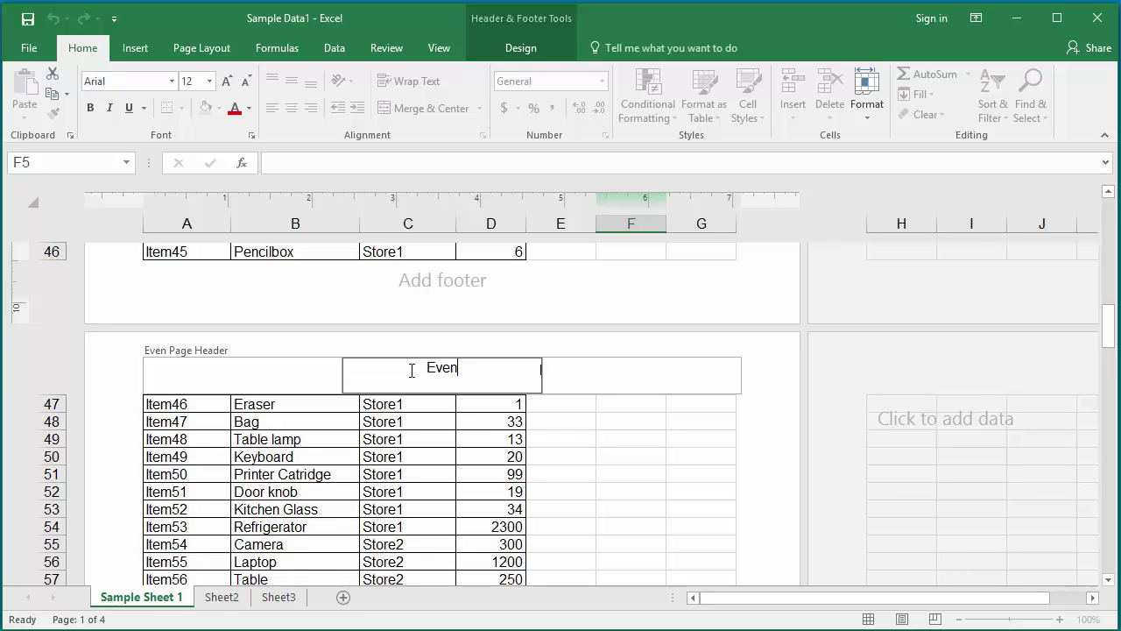
{"action": "type", "text": " page header"}
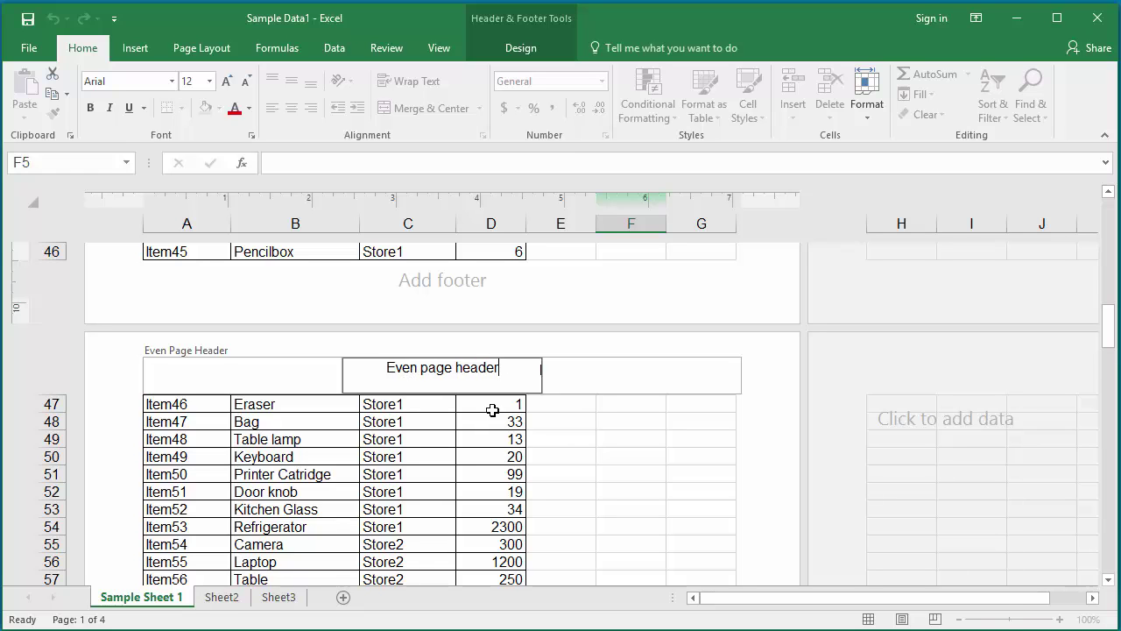
{"action": "left_click", "coordinate": [555, 476]}
Examine the center headers on the third and fourth pages and return to the start of the sheet
{"action": "scroll", "coordinate": [557, 474], "scroll_direction": "down", "scroll_amount": 7}
{"action": "scroll", "coordinate": [560, 472], "scroll_direction": "down", "scroll_amount": 6}
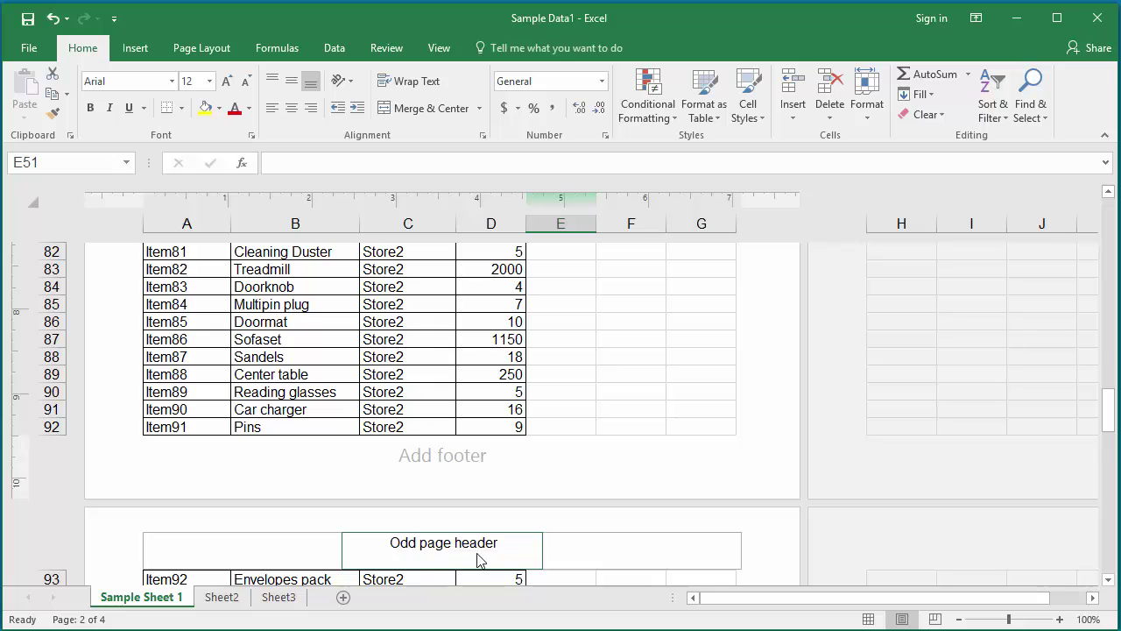
{"action": "scroll", "coordinate": [671, 533], "scroll_direction": "down", "scroll_amount": 12}
{"action": "scroll", "coordinate": [671, 532], "scroll_direction": "down", "scroll_amount": 7}
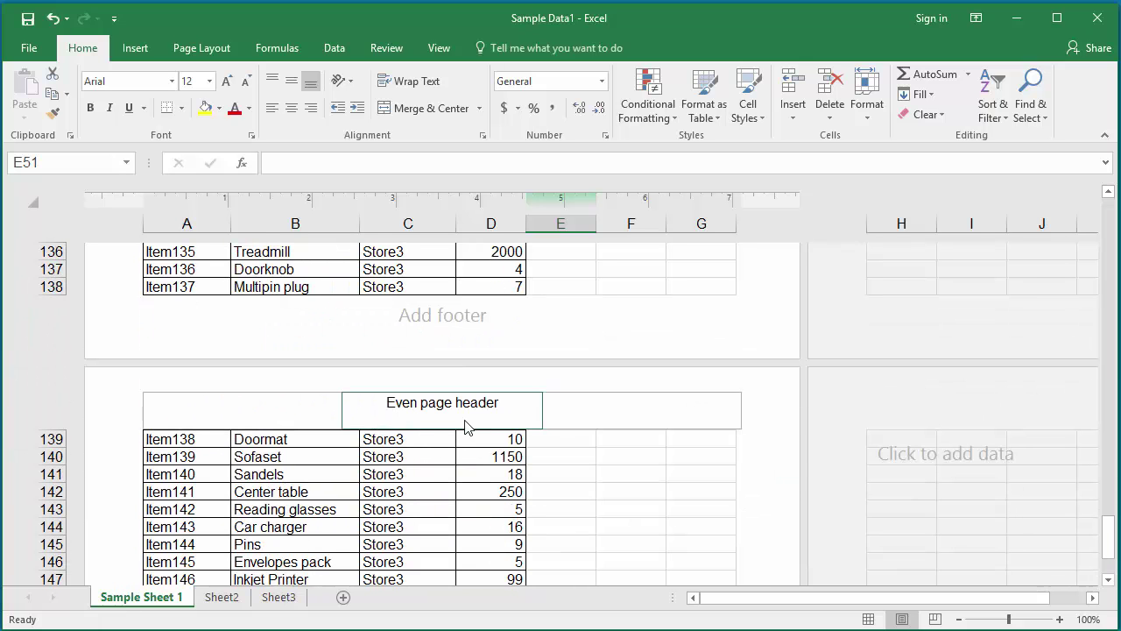
{"action": "scroll", "coordinate": [576, 441], "scroll_direction": "up", "scroll_amount": 1}
{"action": "scroll", "coordinate": [575, 441], "scroll_direction": "up", "scroll_amount": 15}
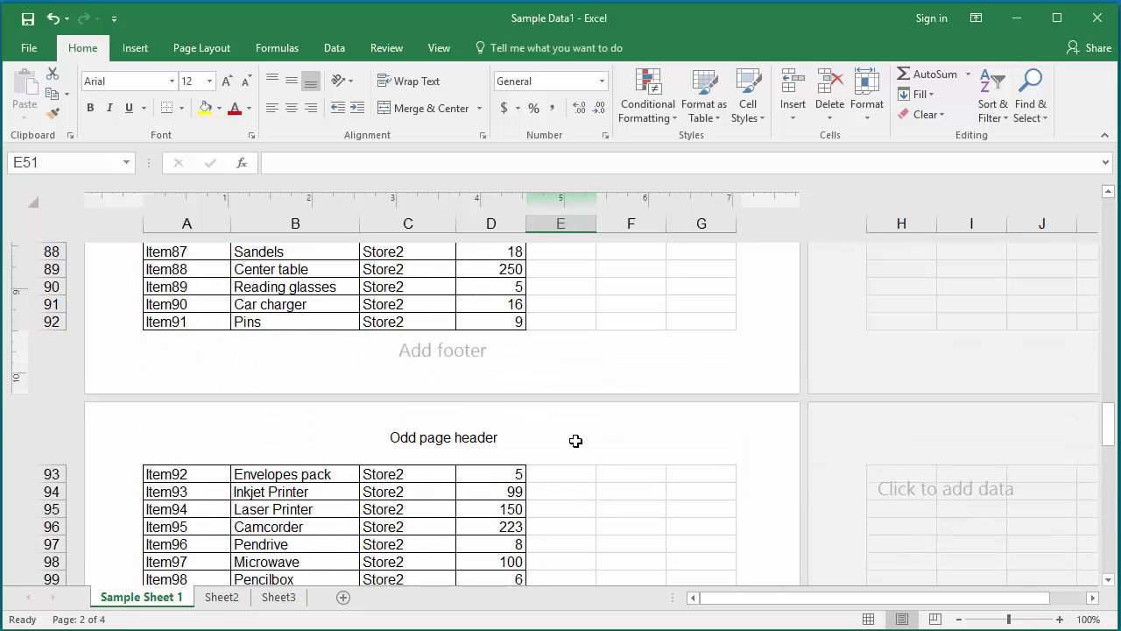
{"action": "scroll", "coordinate": [576, 441], "scroll_direction": "up", "scroll_amount": 13}
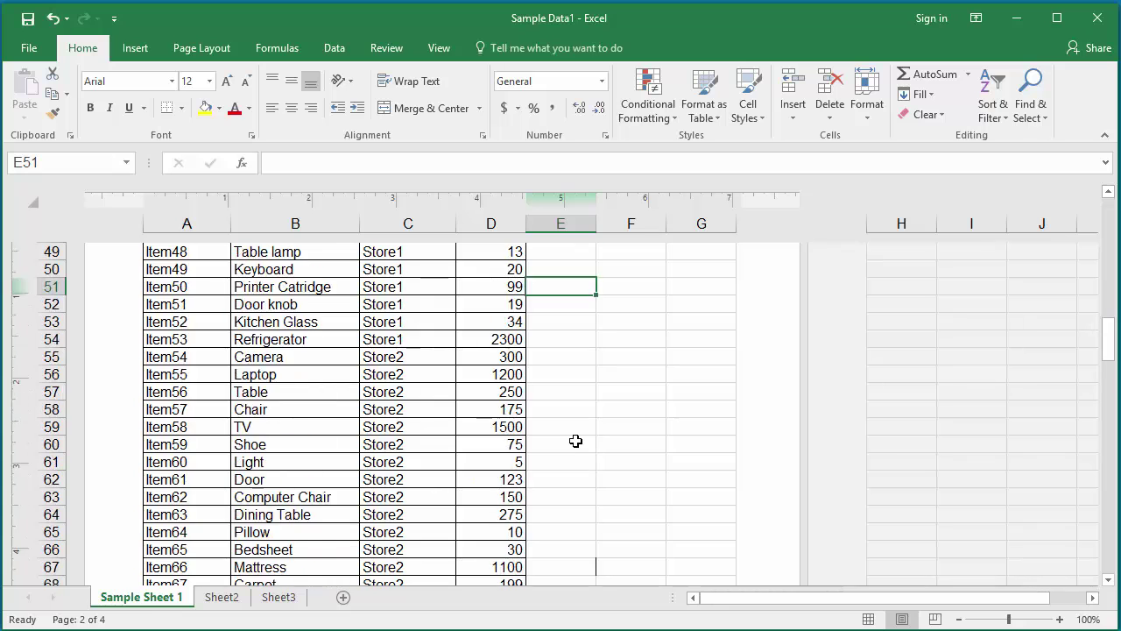
{"action": "scroll", "coordinate": [575, 441], "scroll_direction": "up", "scroll_amount": 17}
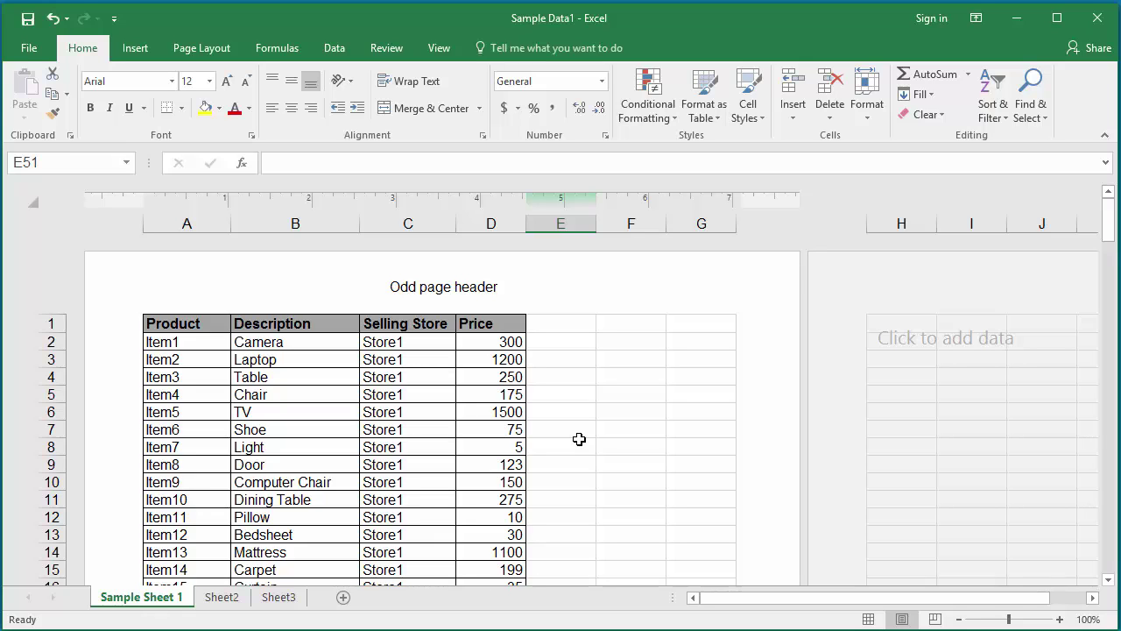
Delete the "Odd page header" text from the first page's center header section
{"action": "left_click", "coordinate": [491, 289]}
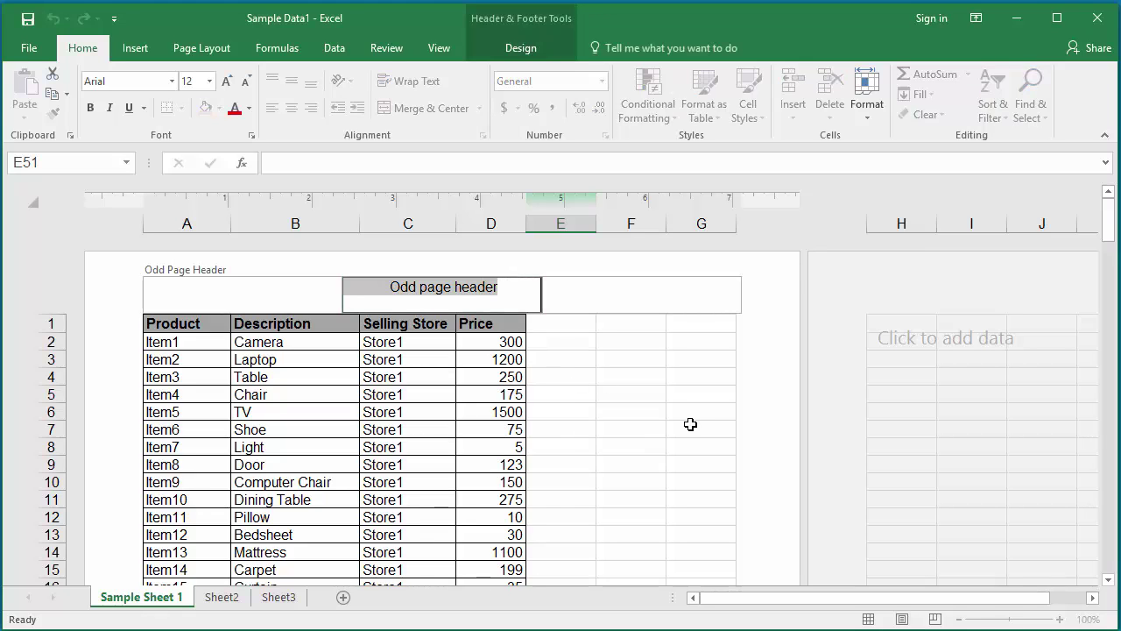
{"action": "key", "text": "Delete"}
{"action": "left_click", "coordinate": [655, 398]}
Delete the "Even page header" text from the second page's center header section
{"action": "scroll", "coordinate": [653, 404], "scroll_direction": "down", "scroll_amount": 9}
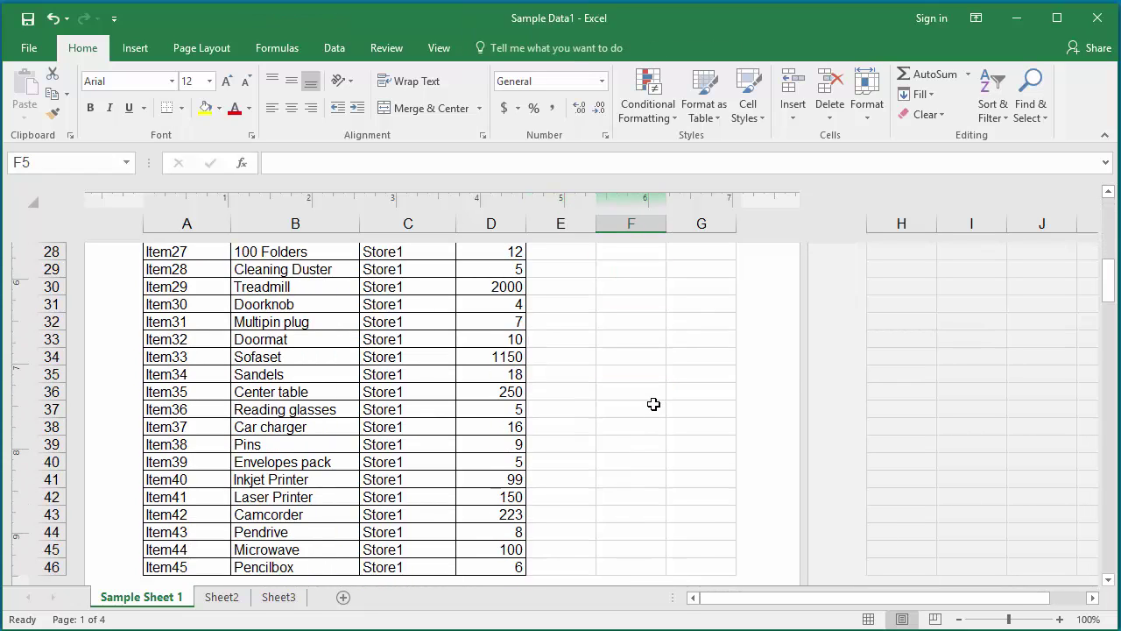
{"action": "scroll", "coordinate": [654, 404], "scroll_direction": "down", "scroll_amount": 5}
{"action": "left_click", "coordinate": [515, 417]}
{"action": "key", "text": "Delete"}
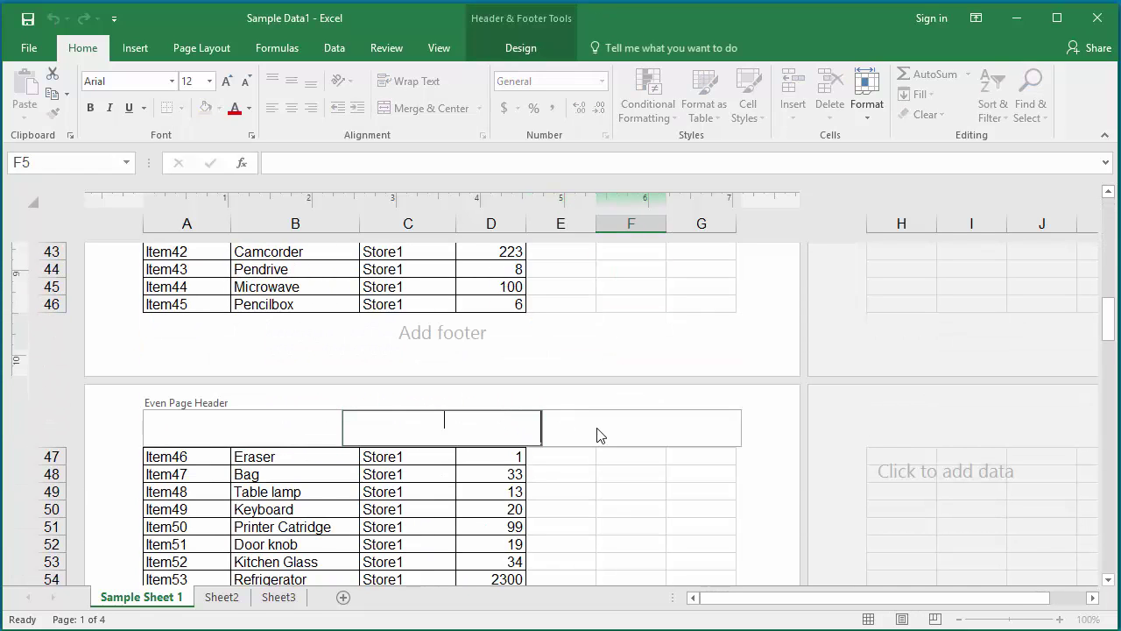
{"action": "left_click", "coordinate": [616, 278]}
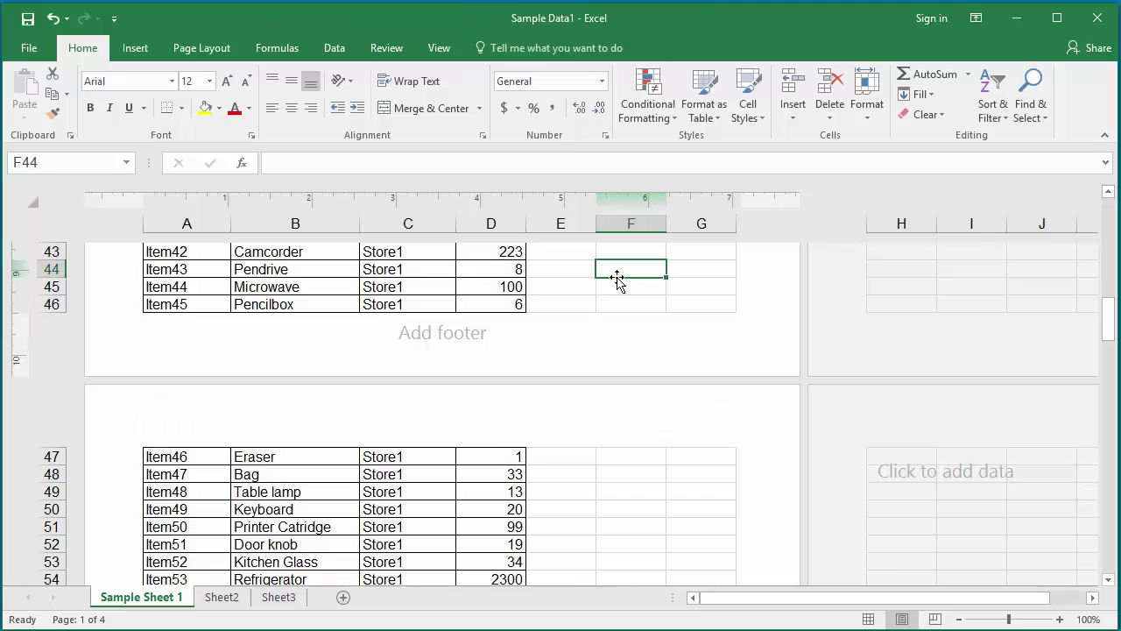
Enable Different First Page alongside Different Odd & Even Pages and enter "First page header" in the first page's center header section
{"action": "scroll", "coordinate": [618, 279], "scroll_direction": "up", "scroll_amount": 7}
{"action": "scroll", "coordinate": [617, 279], "scroll_direction": "up", "scroll_amount": 8}
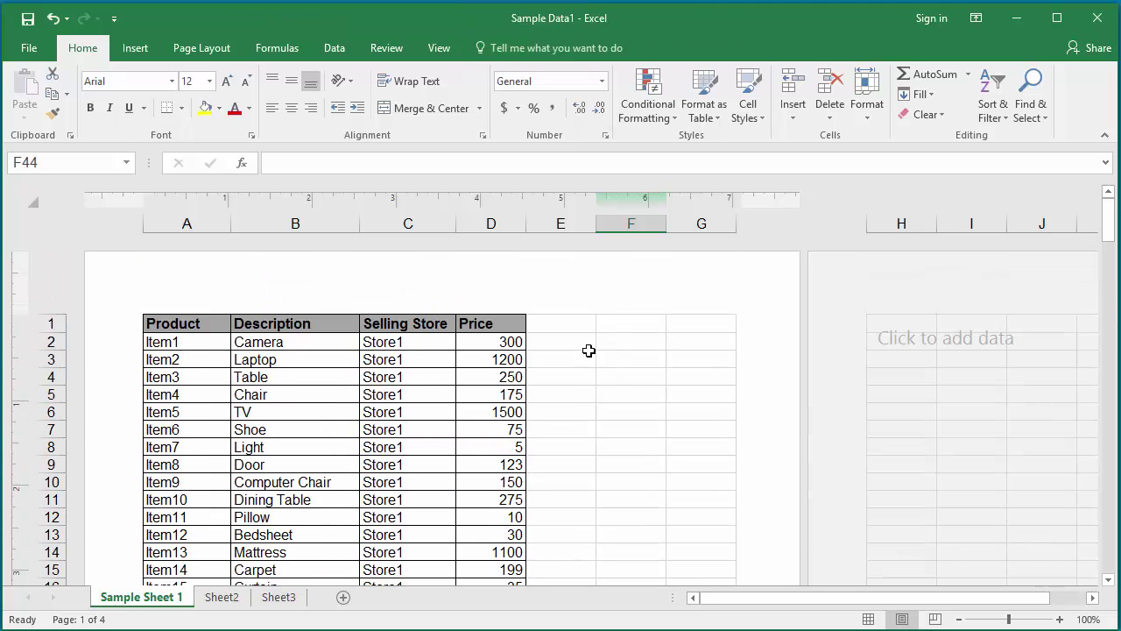
{"action": "left_click", "coordinate": [447, 307]}
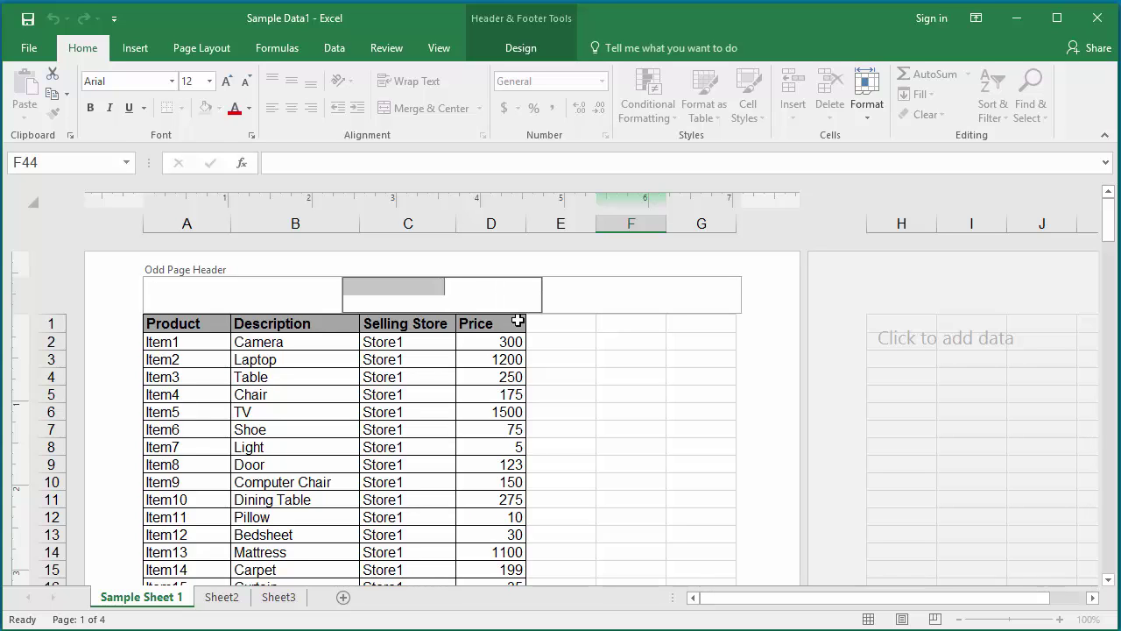
{"action": "left_click", "coordinate": [557, 351]}
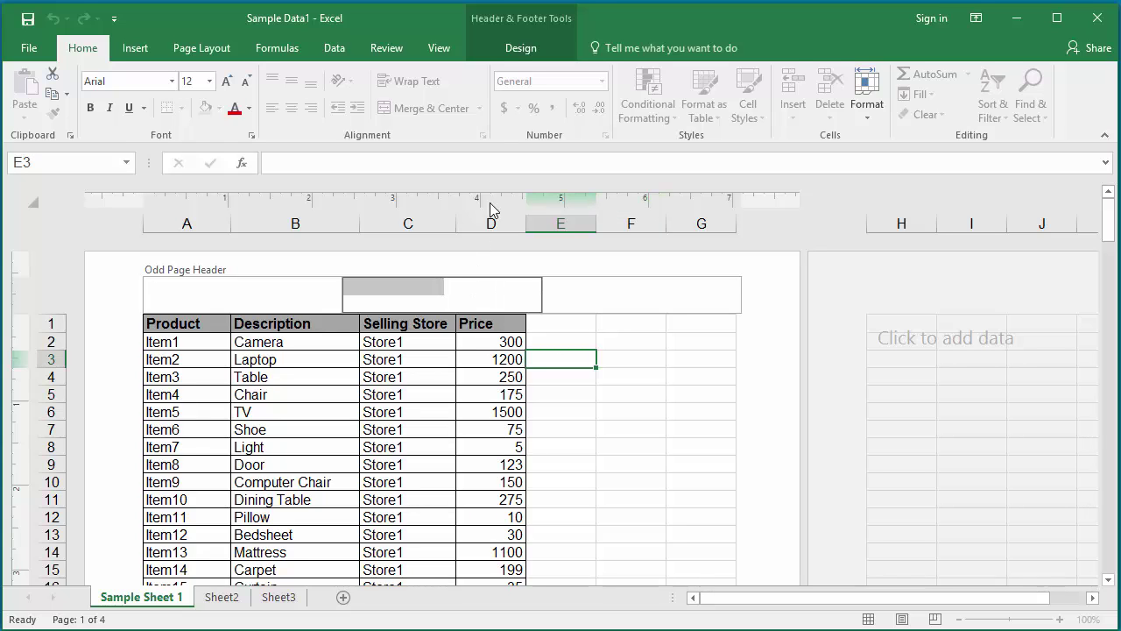
{"action": "left_click", "coordinate": [527, 38]}
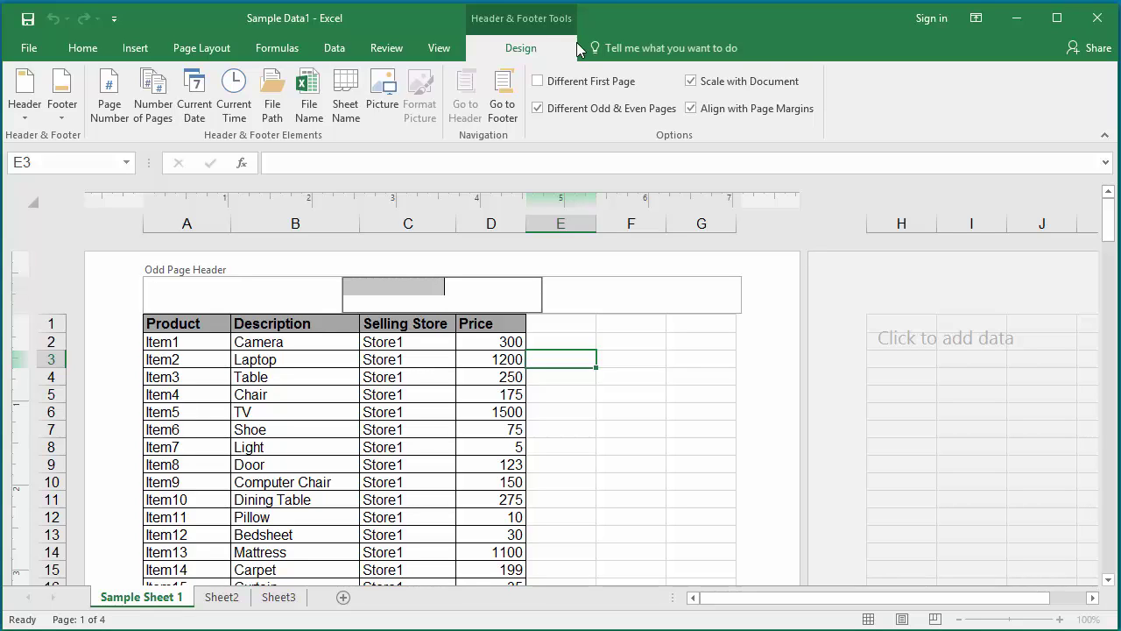
{"action": "left_click", "coordinate": [540, 80]}
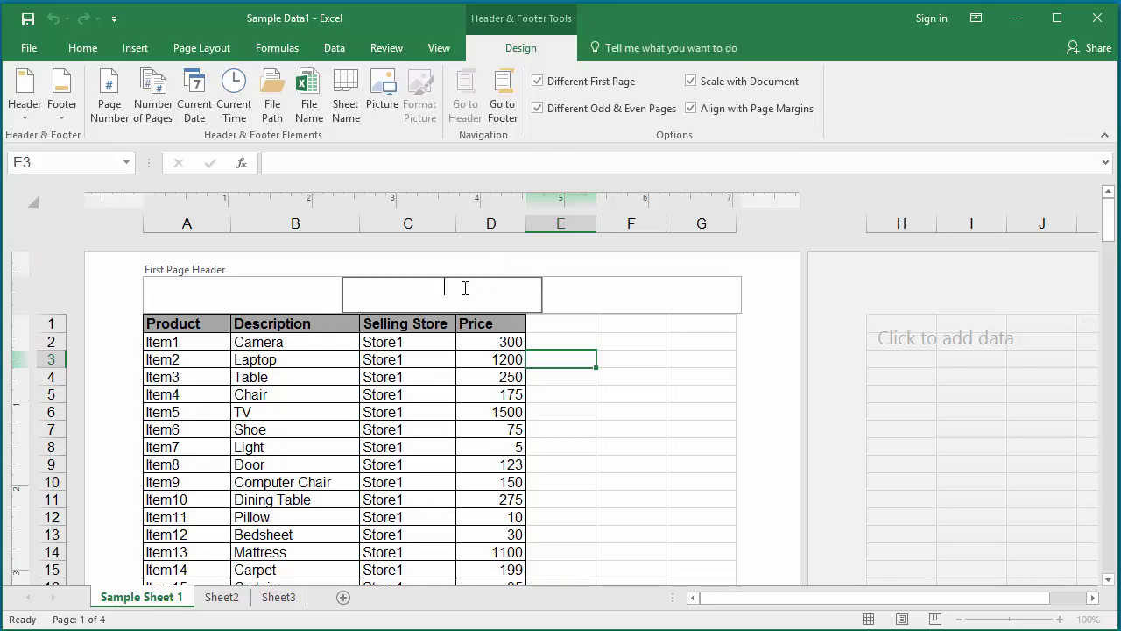
{"action": "type", "text": "First page header"}
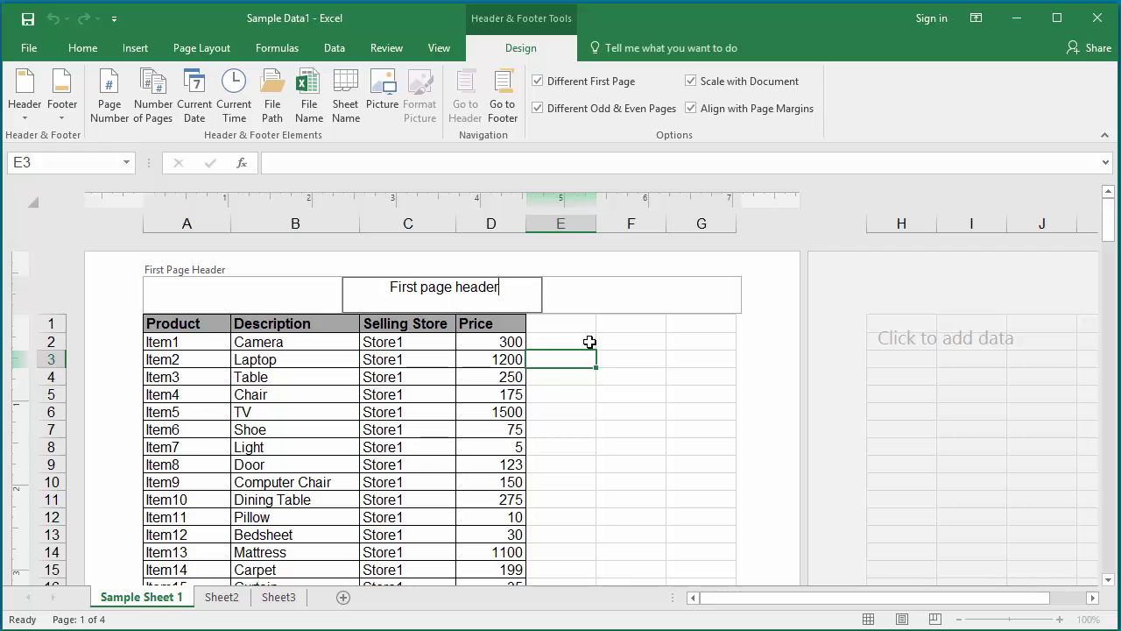
{"action": "left_click", "coordinate": [566, 405]}
{"action": "left_click", "coordinate": [565, 406]}
Enter "Even page header" in the second page's center header section
{"action": "scroll", "coordinate": [565, 405], "scroll_direction": "down", "scroll_amount": 15}
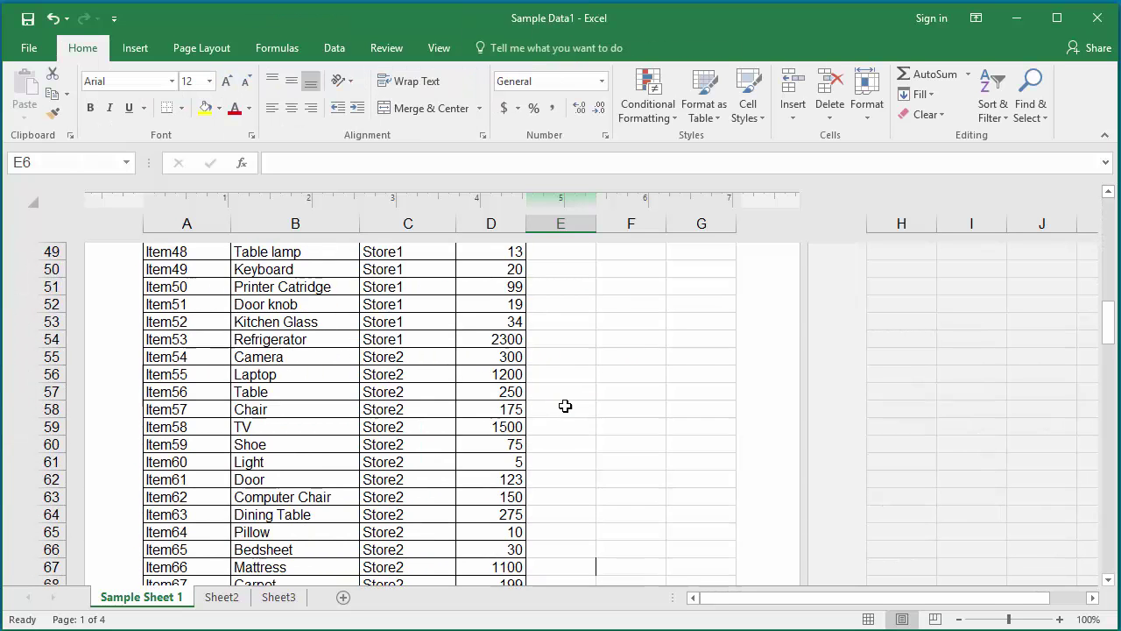
{"action": "scroll", "coordinate": [565, 405], "scroll_direction": "up", "scroll_amount": 2}
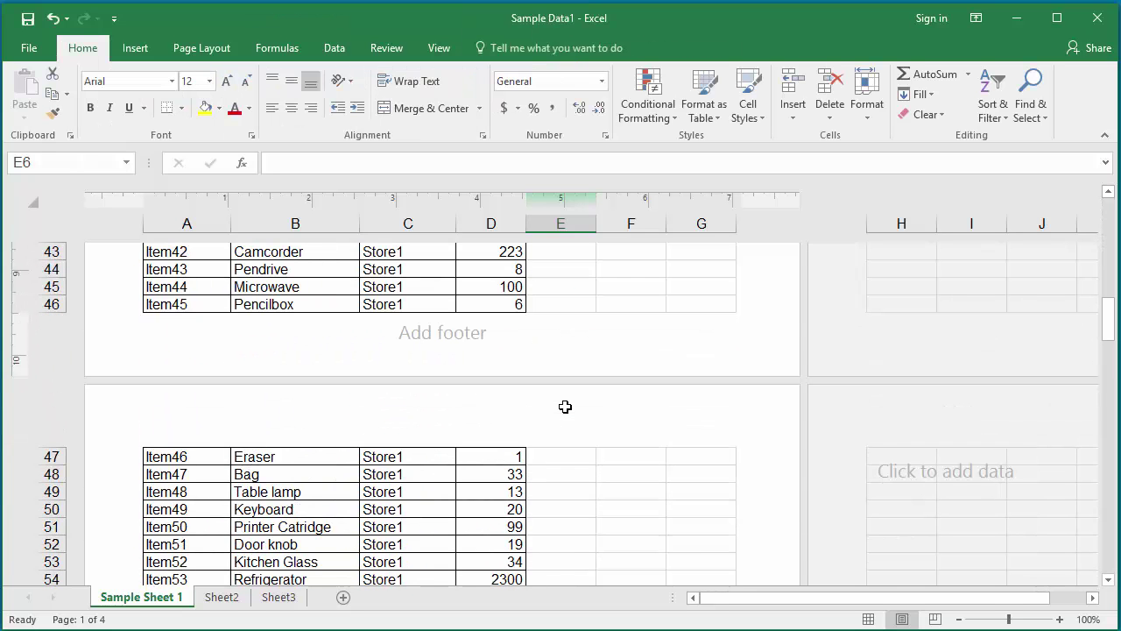
{"action": "left_click", "coordinate": [395, 424]}
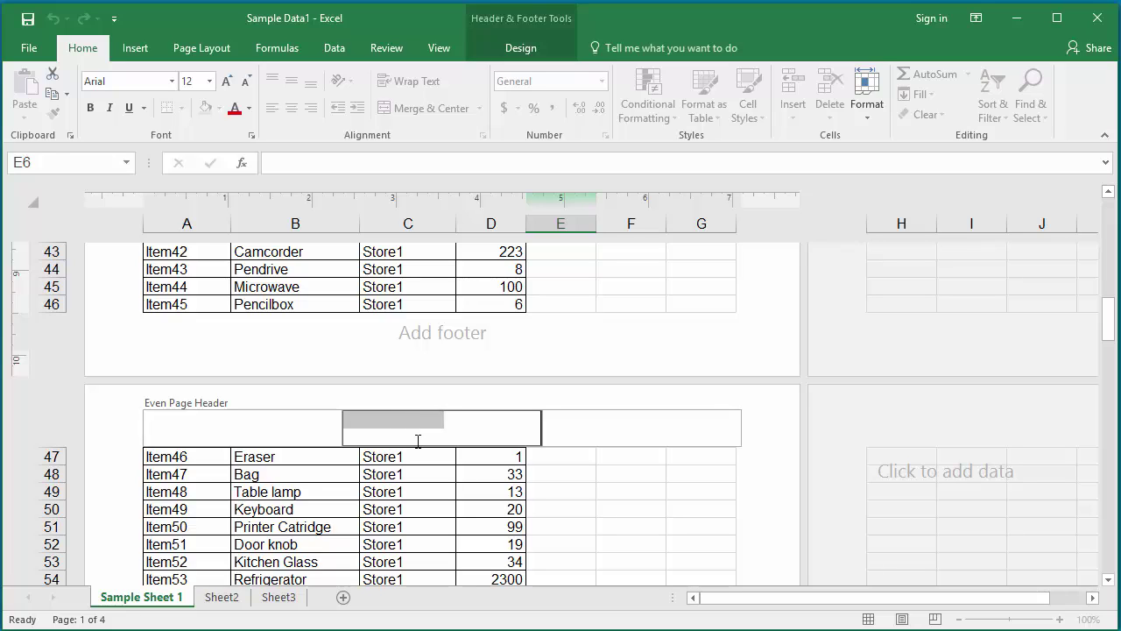
{"action": "type", "text": "Even"}
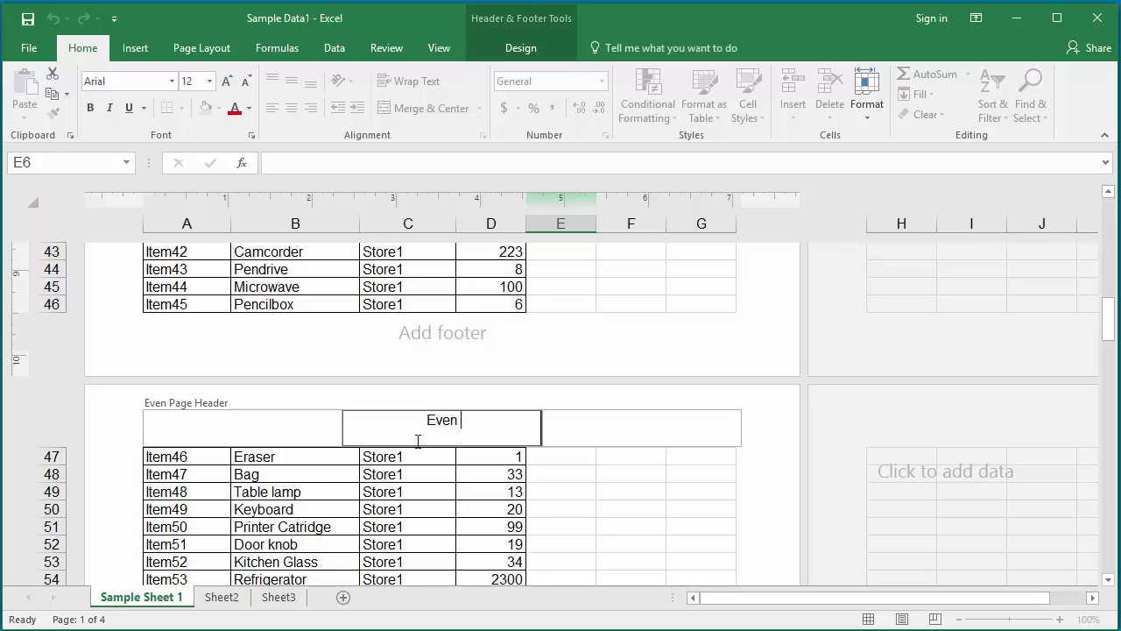
{"action": "type", "text": " page heade"}
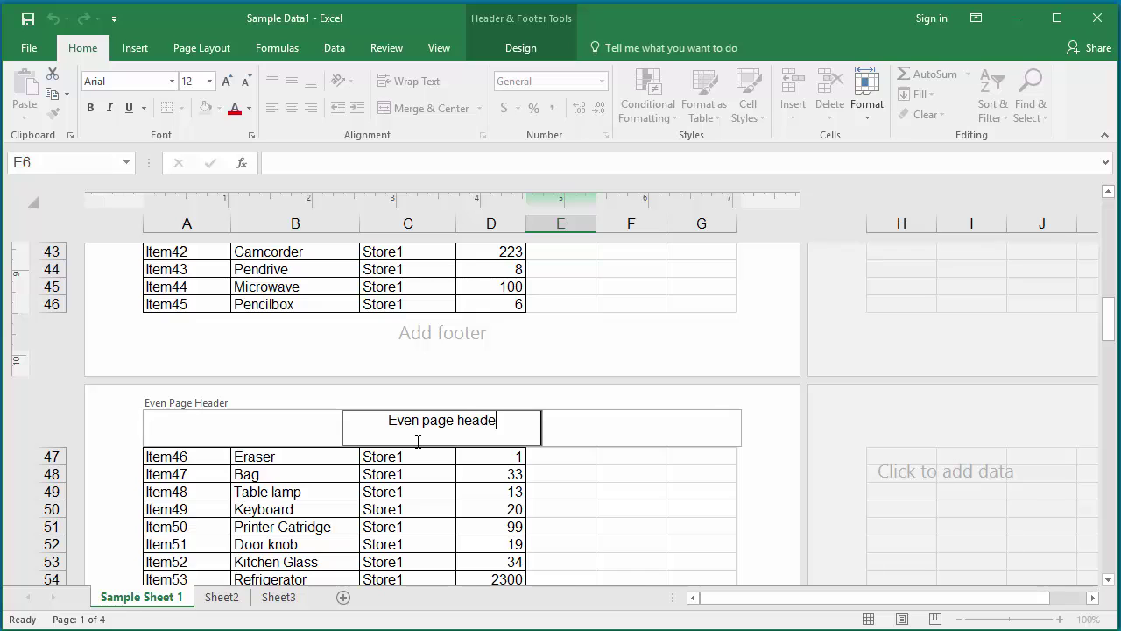
{"action": "type", "text": "r"}
{"action": "left_click", "coordinate": [614, 543]}
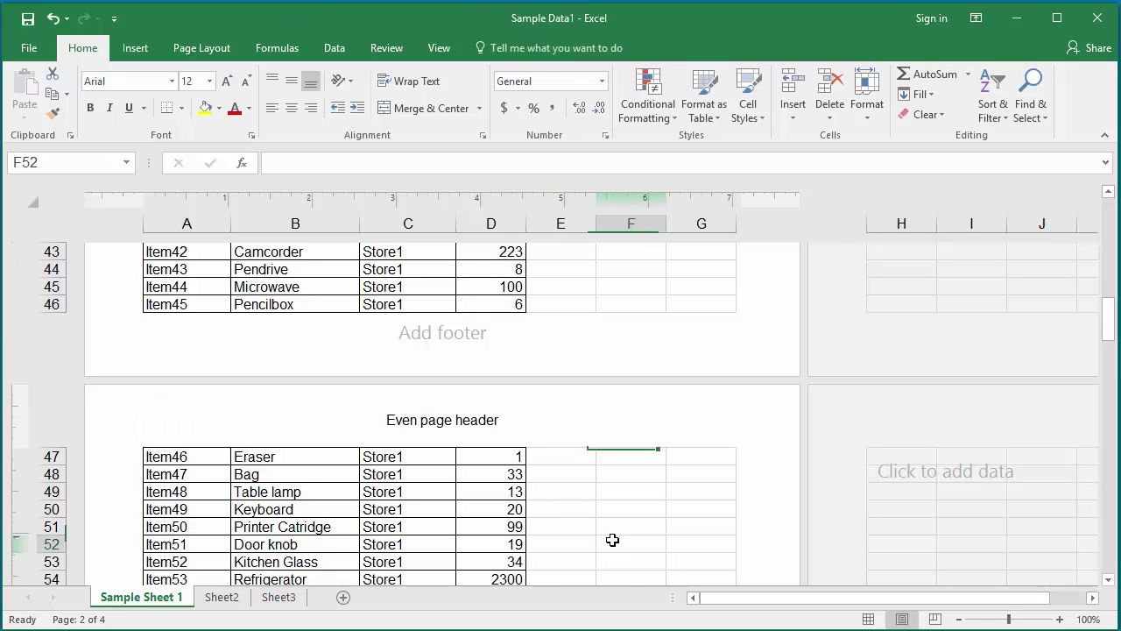
Enter "Odd page header" in the third page's center header section
{"action": "scroll", "coordinate": [613, 541], "scroll_direction": "down", "scroll_amount": 5}
{"action": "scroll", "coordinate": [612, 539], "scroll_direction": "down", "scroll_amount": 8}
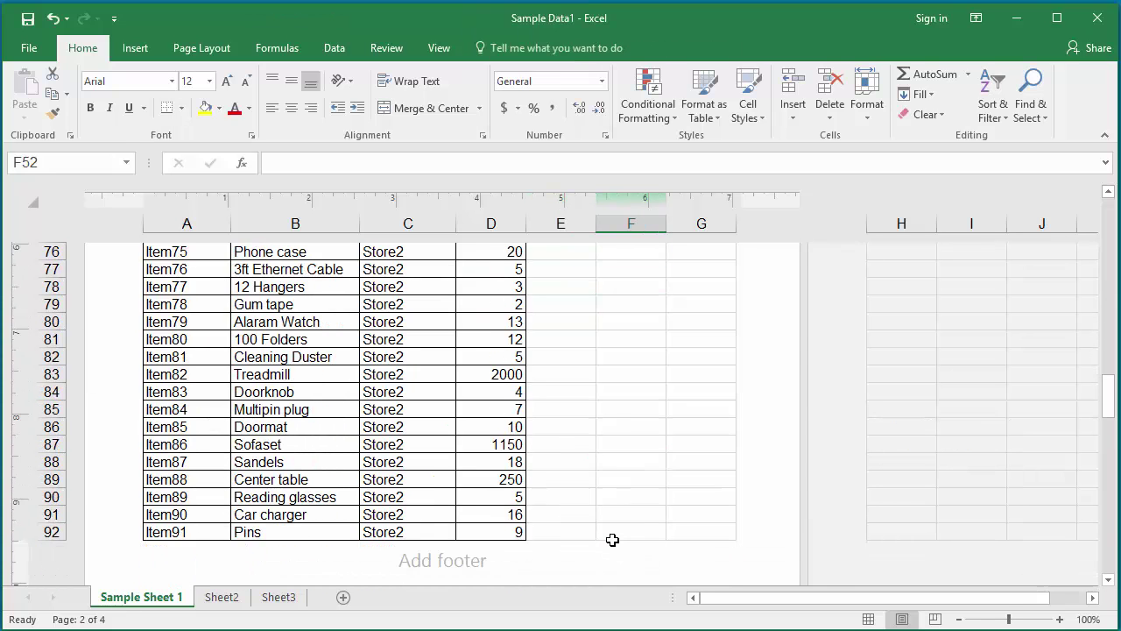
{"action": "left_click", "coordinate": [441, 545]}
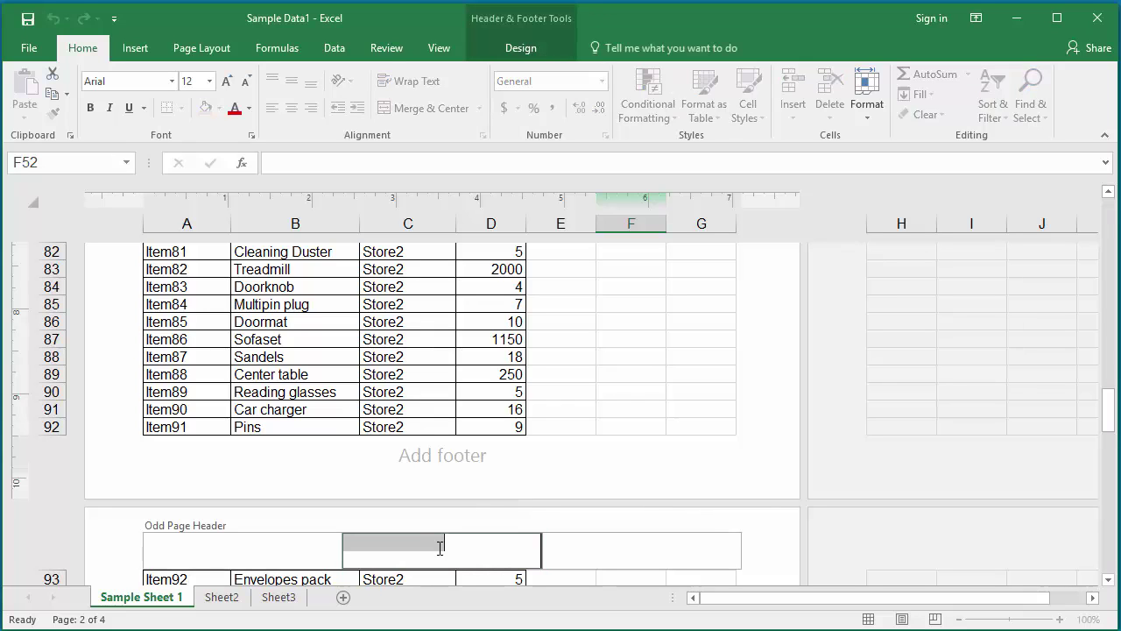
{"action": "type", "text": "Odd "}
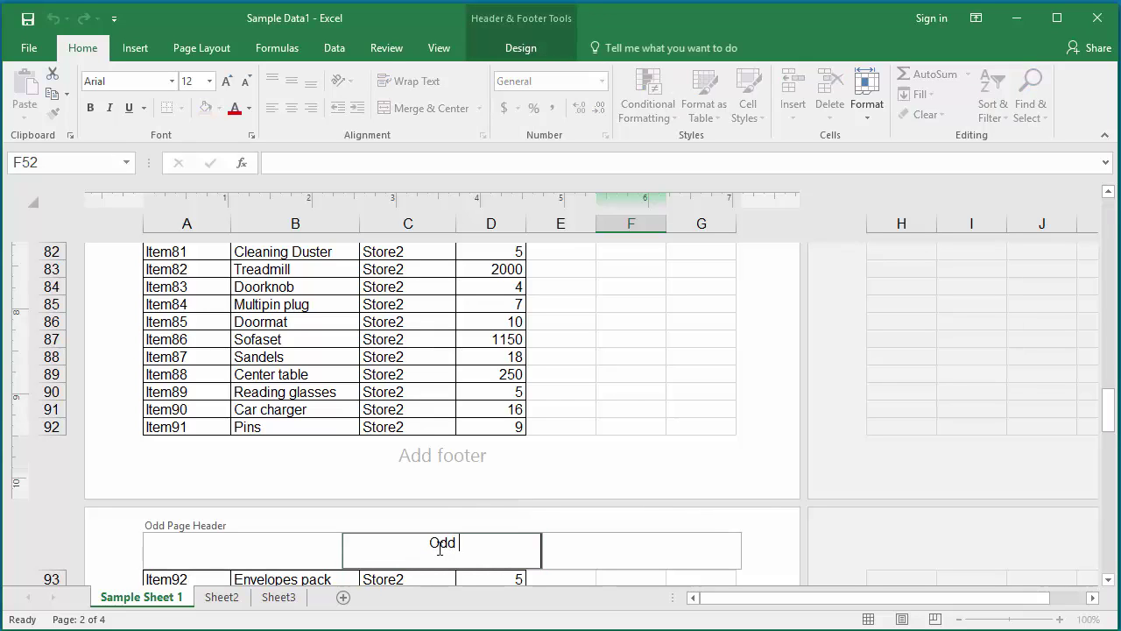
{"action": "type", "text": "page header"}
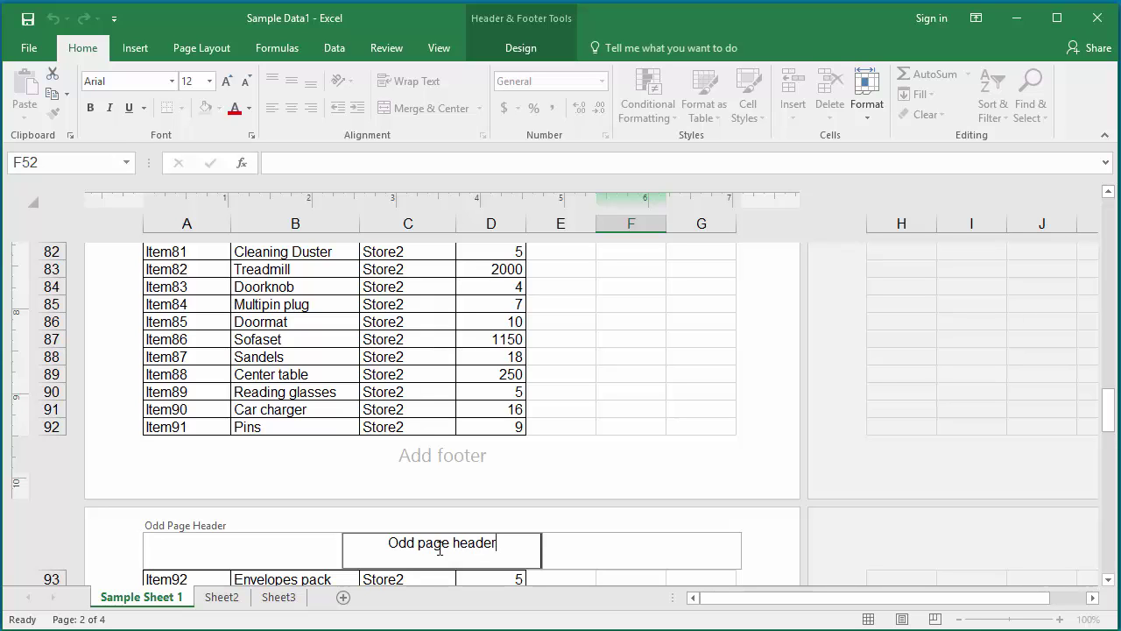
{"action": "left_click", "coordinate": [563, 570]}
Examine the center header on the fourth page, and select cell C187 on the fifth page to check its header
{"action": "scroll", "coordinate": [563, 573], "scroll_direction": "down", "scroll_amount": 5}
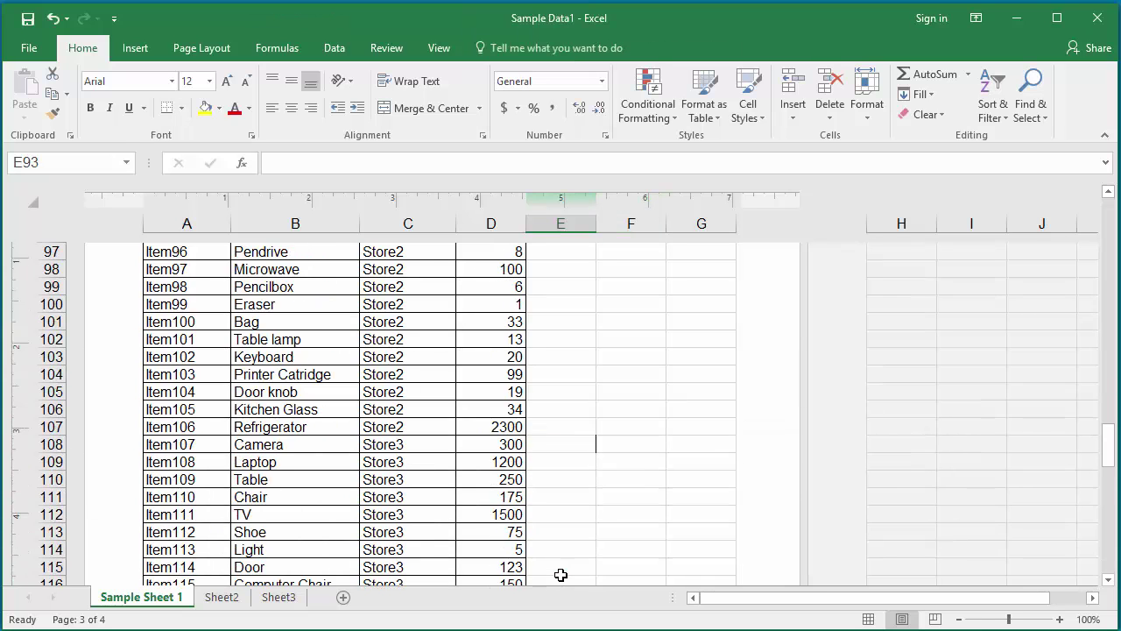
{"action": "scroll", "coordinate": [561, 575], "scroll_direction": "down", "scroll_amount": 12}
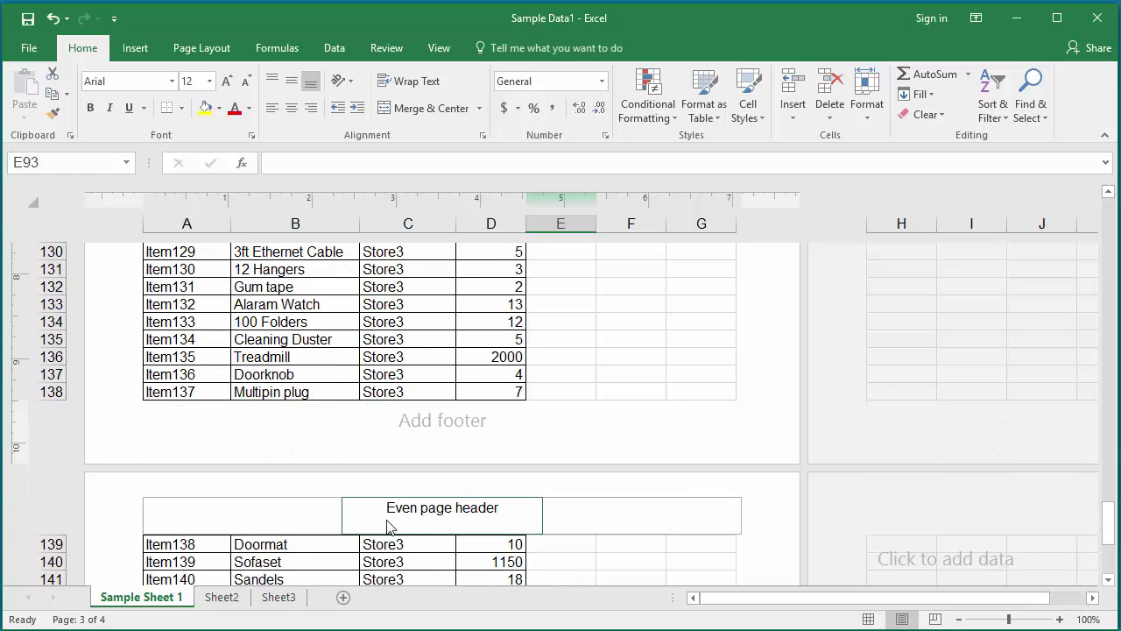
{"action": "scroll", "coordinate": [547, 542], "scroll_direction": "down", "scroll_amount": 4}
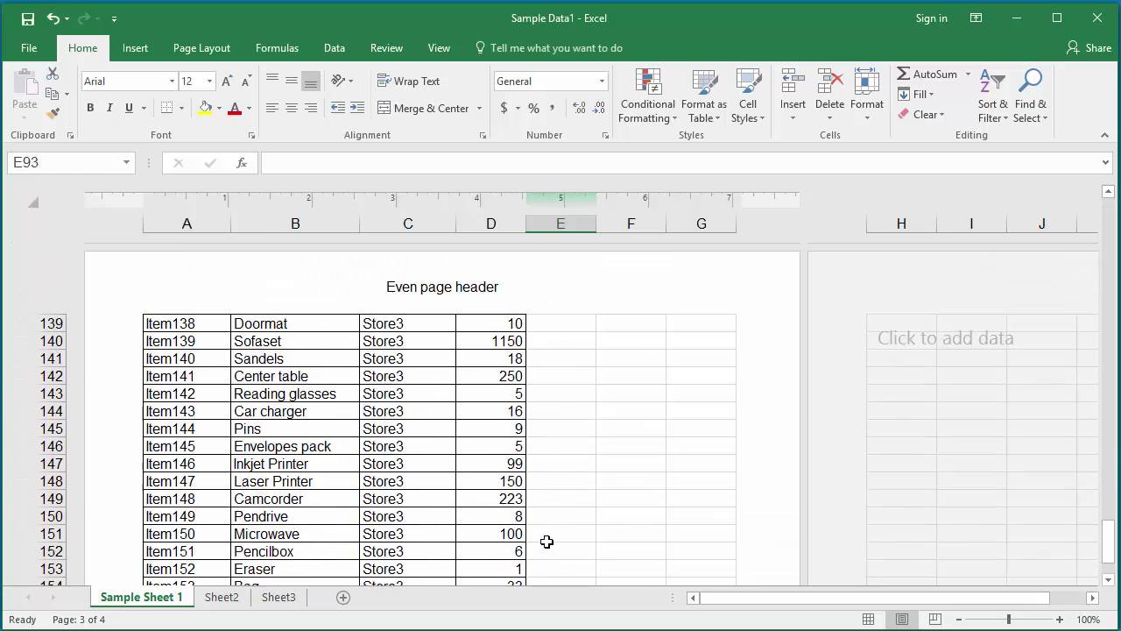
{"action": "scroll", "coordinate": [547, 542], "scroll_direction": "down", "scroll_amount": 3}
{"action": "scroll", "coordinate": [565, 525], "scroll_direction": "down", "scroll_amount": 9}
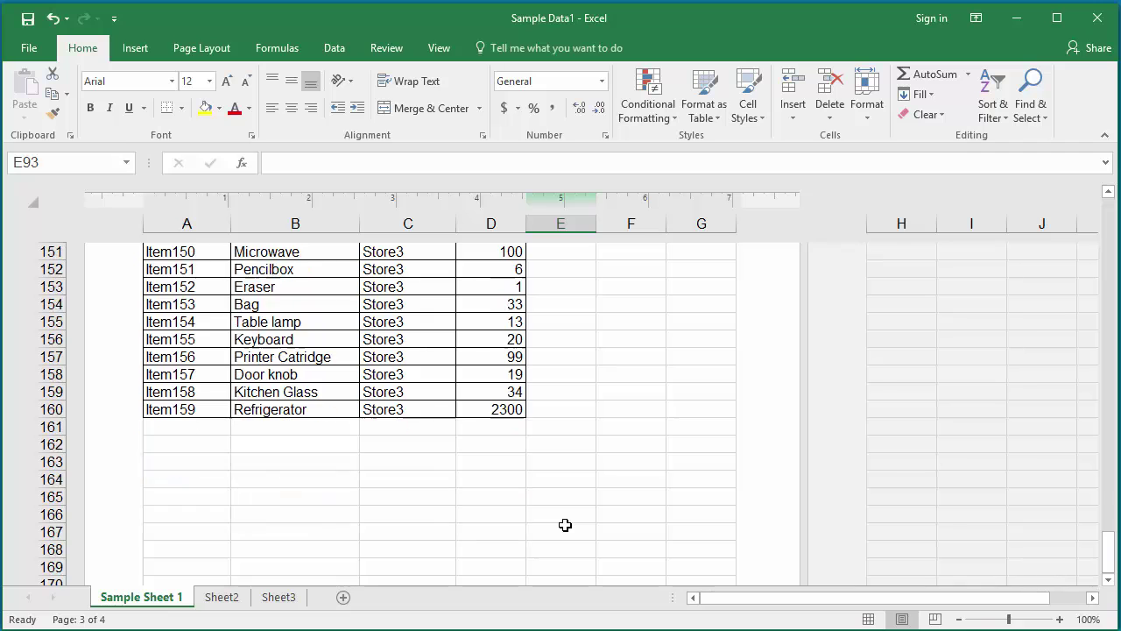
{"action": "scroll", "coordinate": [565, 525], "scroll_direction": "down", "scroll_amount": 5}
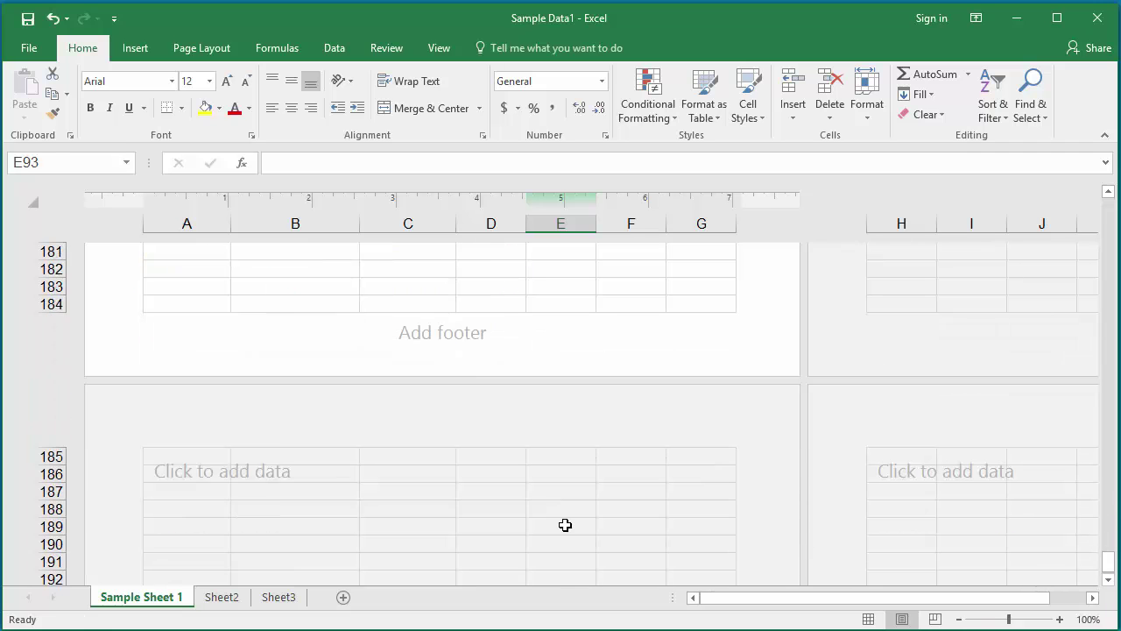
{"action": "scroll", "coordinate": [565, 525], "scroll_direction": "up", "scroll_amount": 1}
{"action": "left_click", "coordinate": [422, 491]}
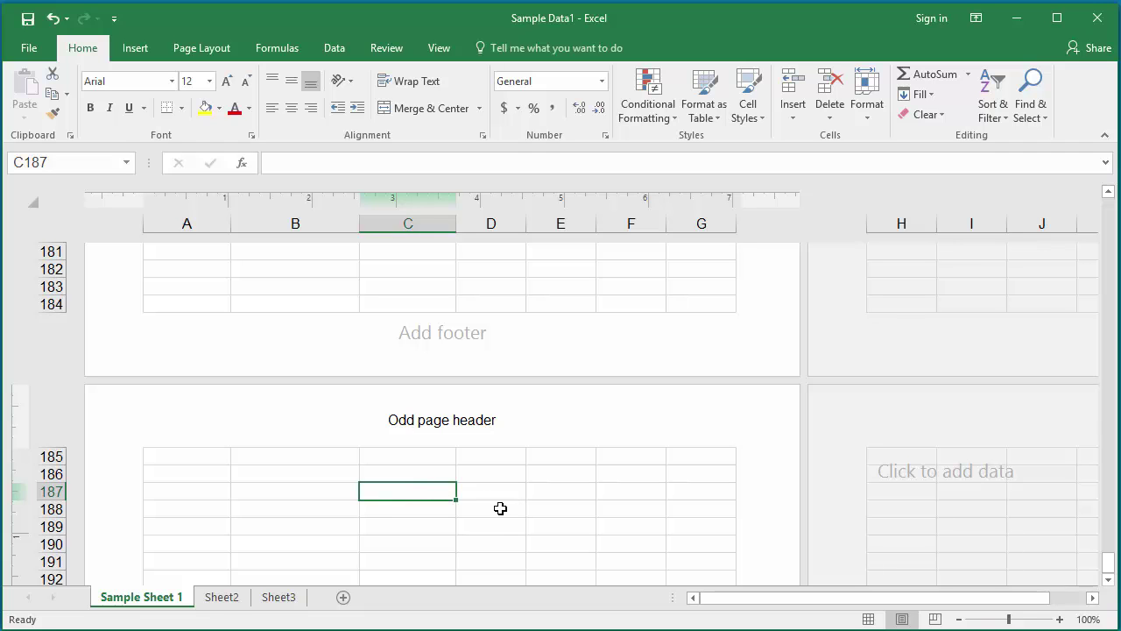